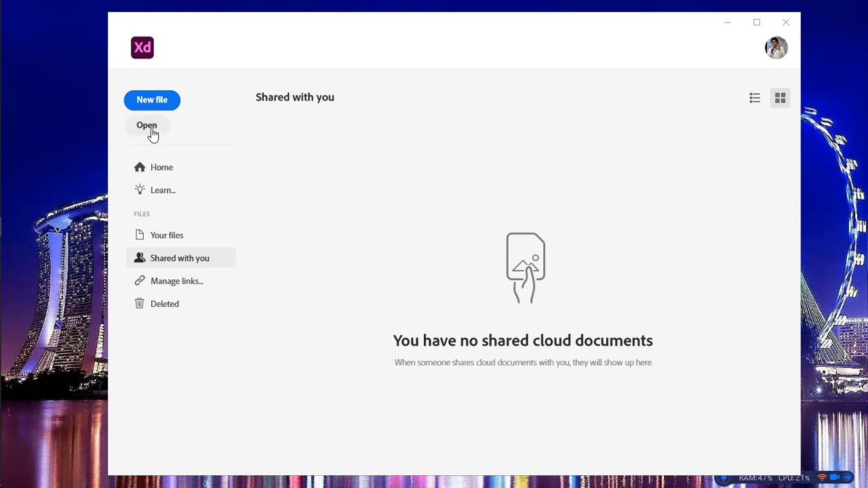
# Create a new document from the iPhone 12 Pro Max preset at 428 x 926 px and maximize its window.
pyautogui.click(166, 166)
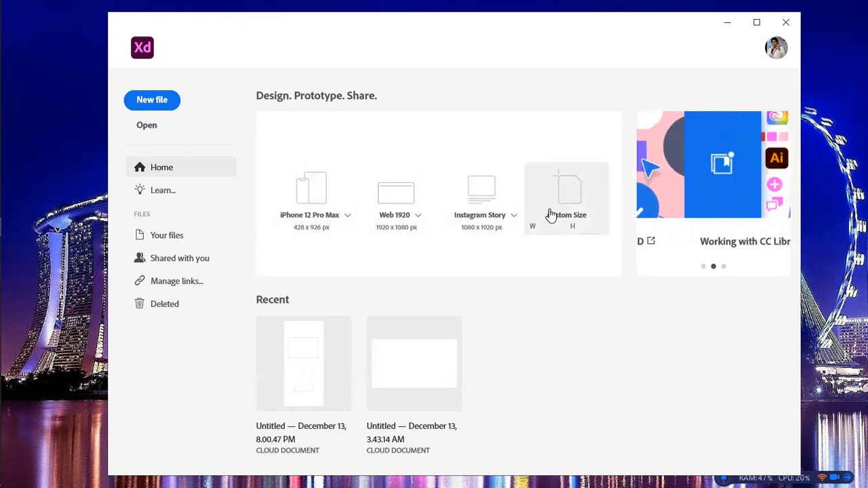
pyautogui.click(515, 219)
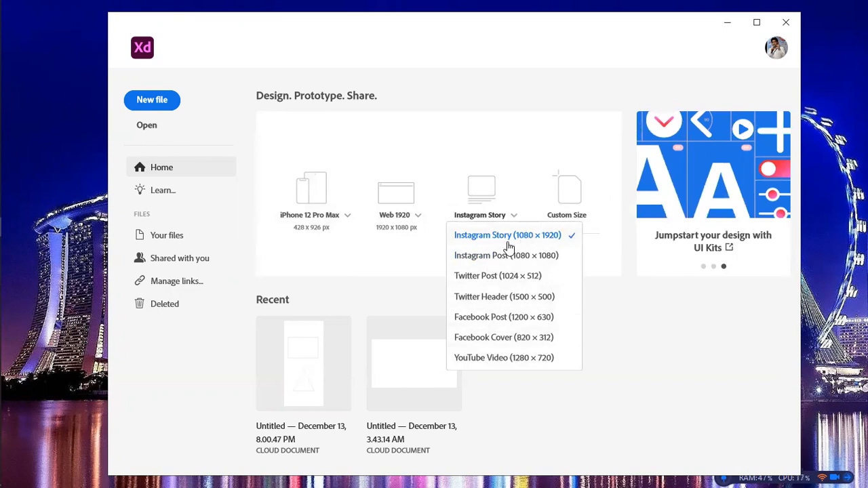
pyautogui.click(420, 217)
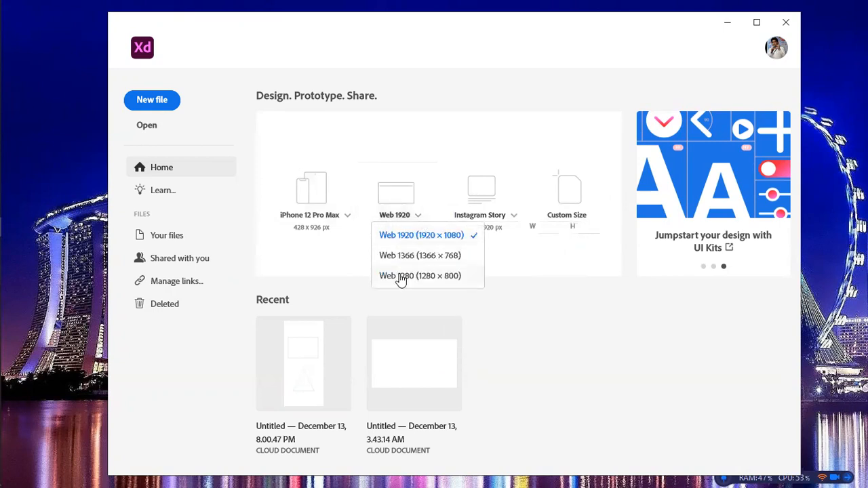
pyautogui.click(349, 216)
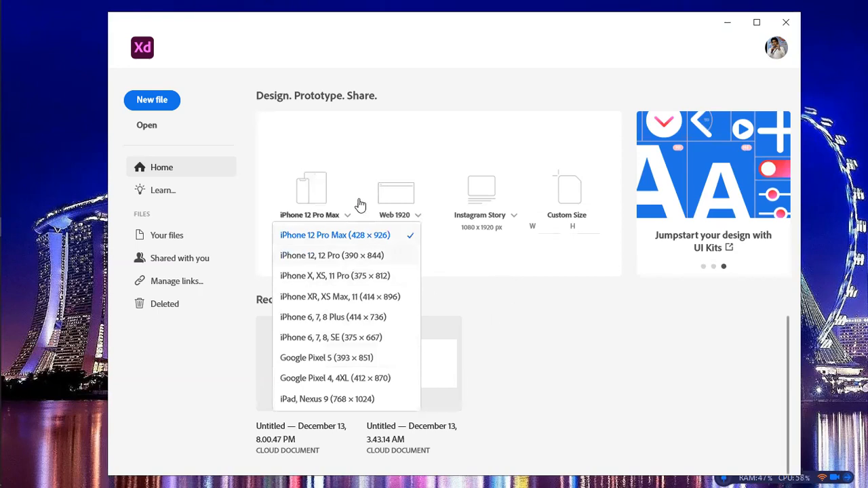
pyautogui.click(321, 191)
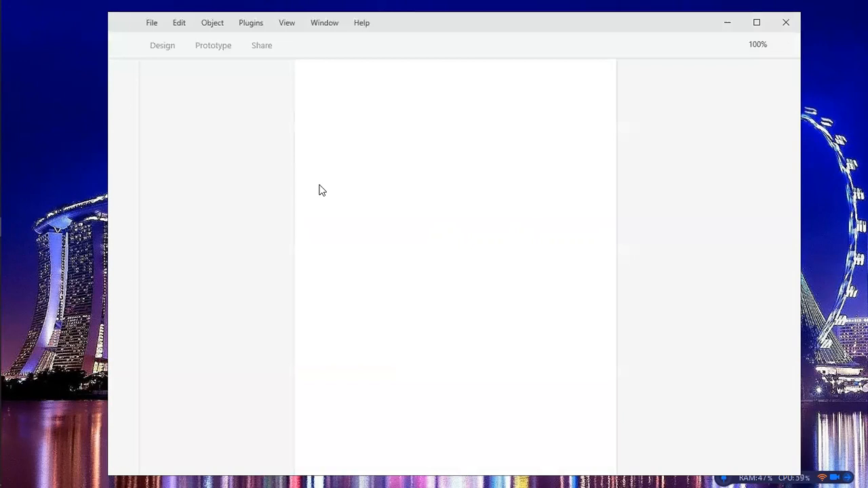
pyautogui.click(756, 23)
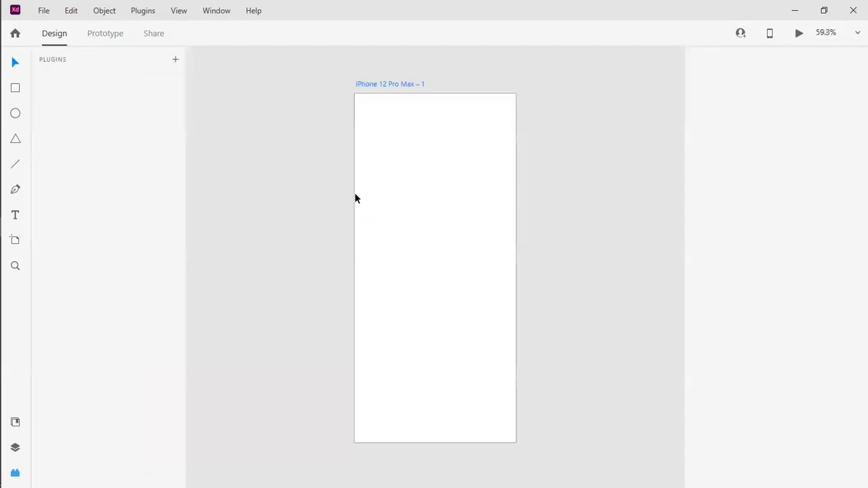
# Rename the iPhone 12 Pro Max artboard as design leaders.
pyautogui.doubleClick(389, 84)
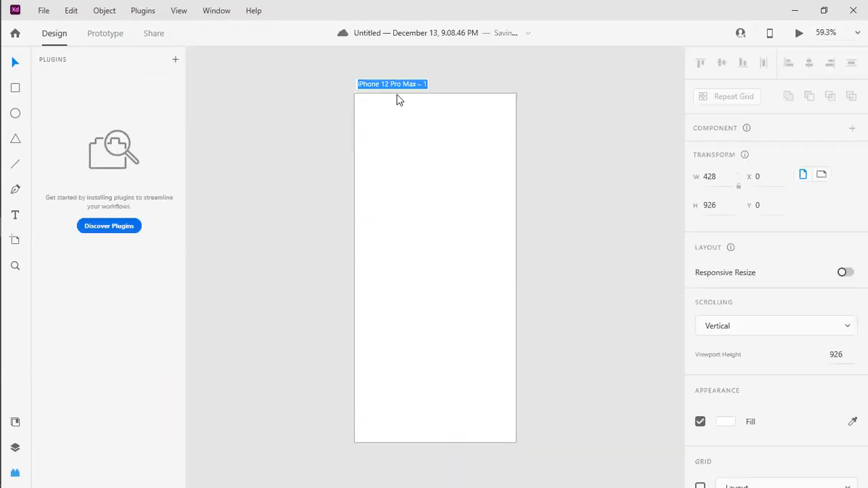
pyautogui.write('design leaders')
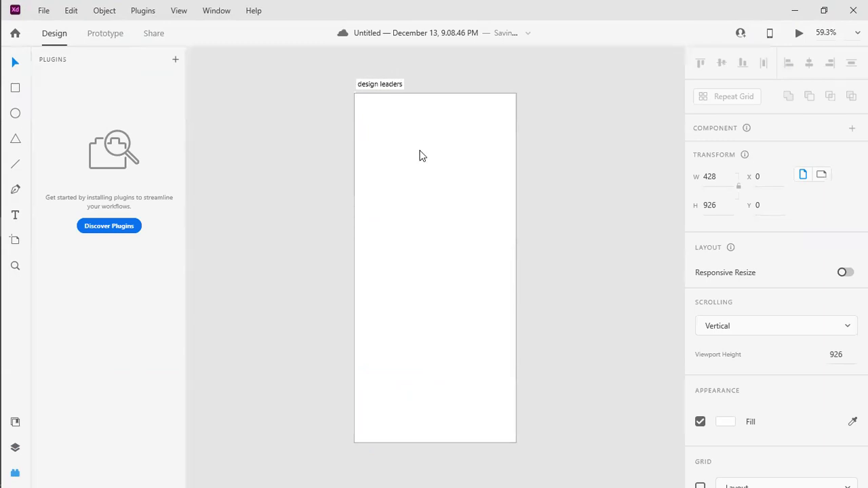
pyautogui.press('Return')
pyautogui.click(393, 88)
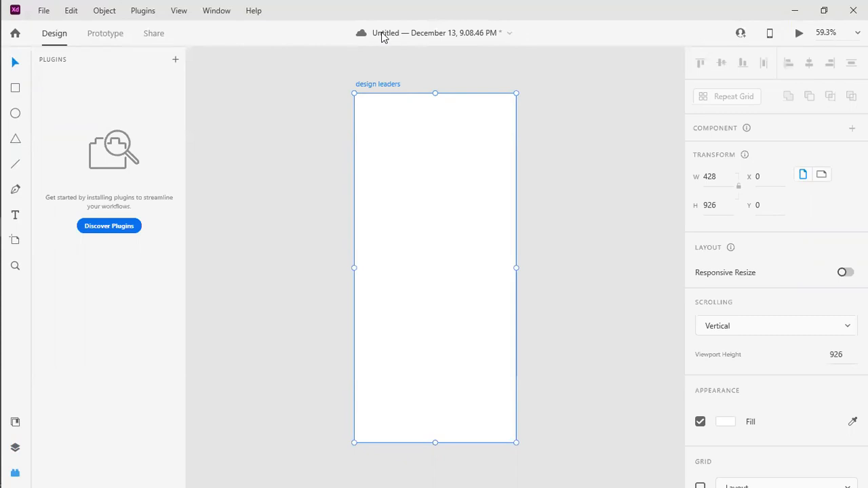
# Save the document to Creative Cloud, replacing Untitled with design leaders in its file name.
pyautogui.hotkey('ctrl', 's')
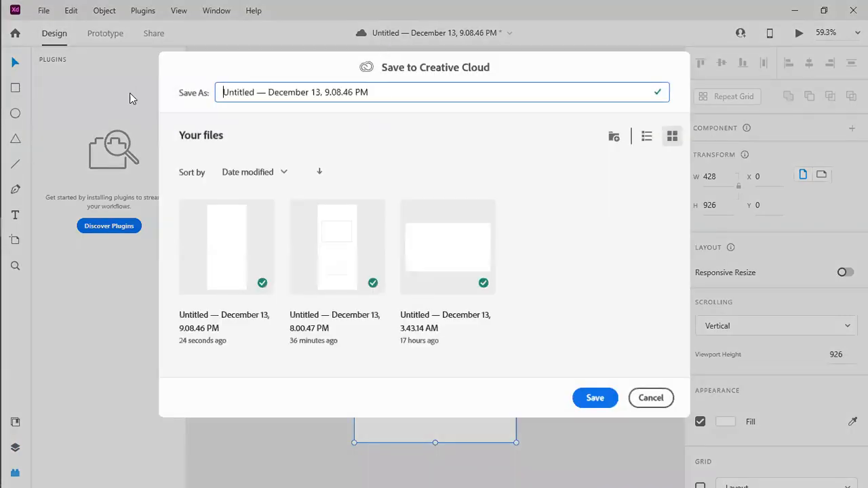
pyautogui.moveTo(395, 88); pyautogui.dragTo(210, 100)
pyautogui.moveTo(258, 95); pyautogui.dragTo(216, 92)
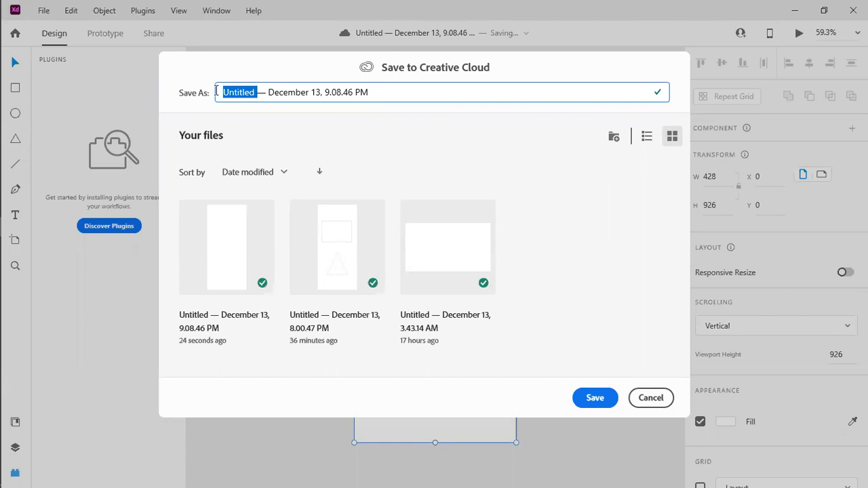
pyautogui.write('design ')
pyautogui.write('leaders')
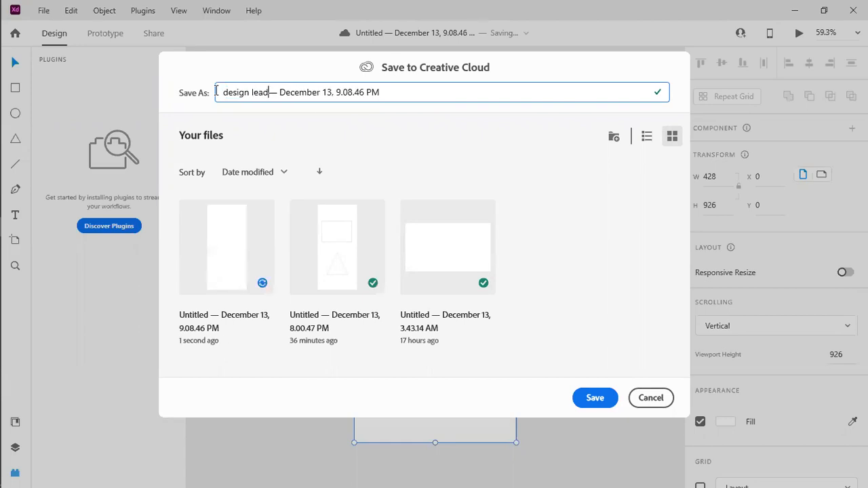
pyautogui.click(594, 398)
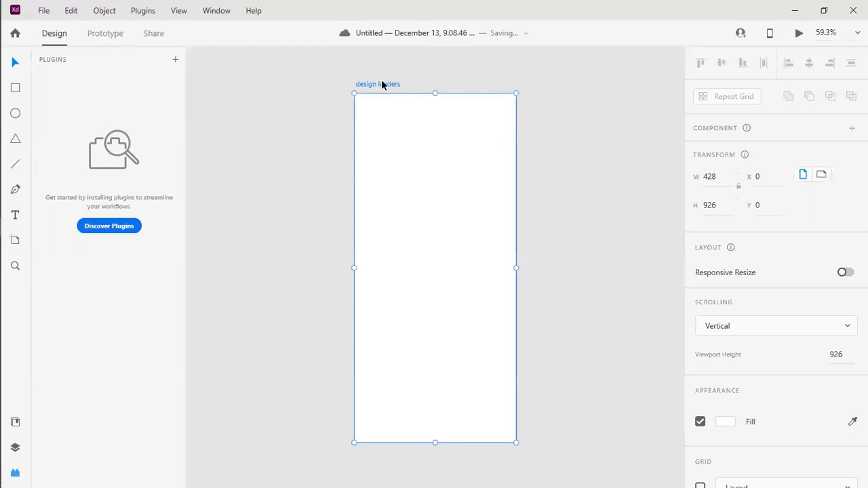
pyautogui.doubleClick(380, 85)
pyautogui.click(370, 84)
pyautogui.moveTo(402, 83); pyautogui.dragTo(316, 81)
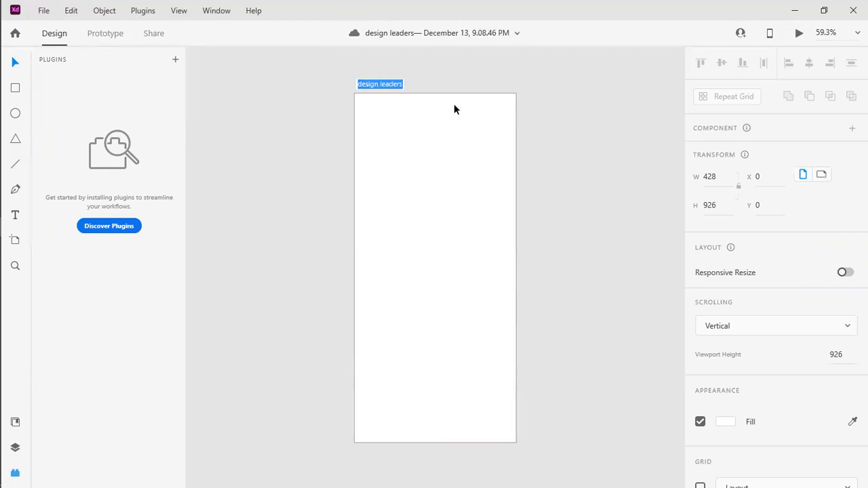
pyautogui.click(434, 177)
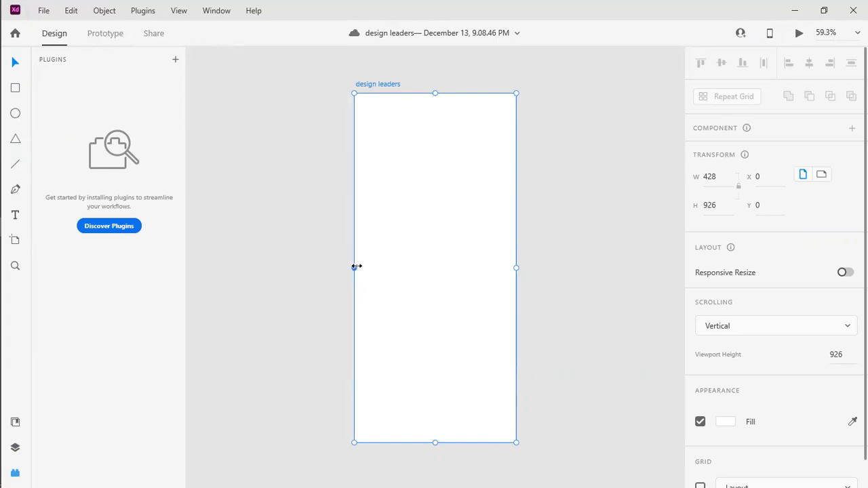
# Try widening the artboard to 533 px and switching it to landscape, restoring its previous size and portrait orientation after each trial.
pyautogui.moveTo(353, 267); pyautogui.dragTo(374, 266)
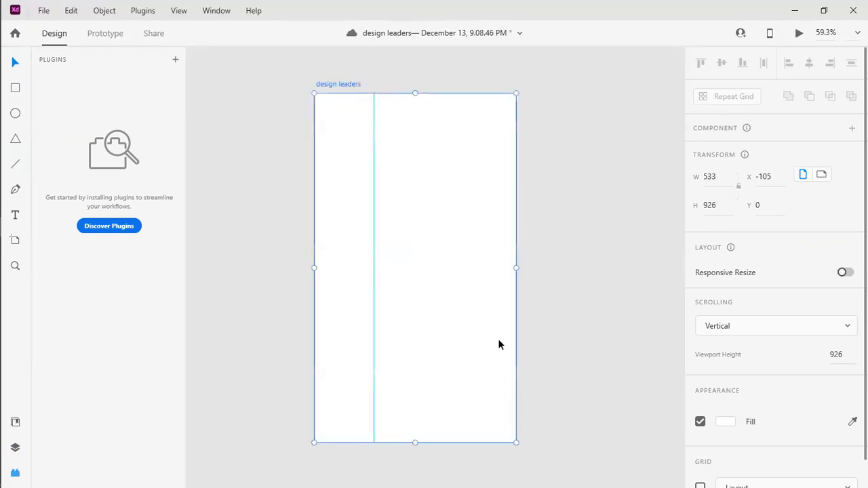
pyautogui.hotkey('ctrl', 'z')
pyautogui.hotkey('ctrl', 'z')
pyautogui.hotkey('ctrl', 'z')
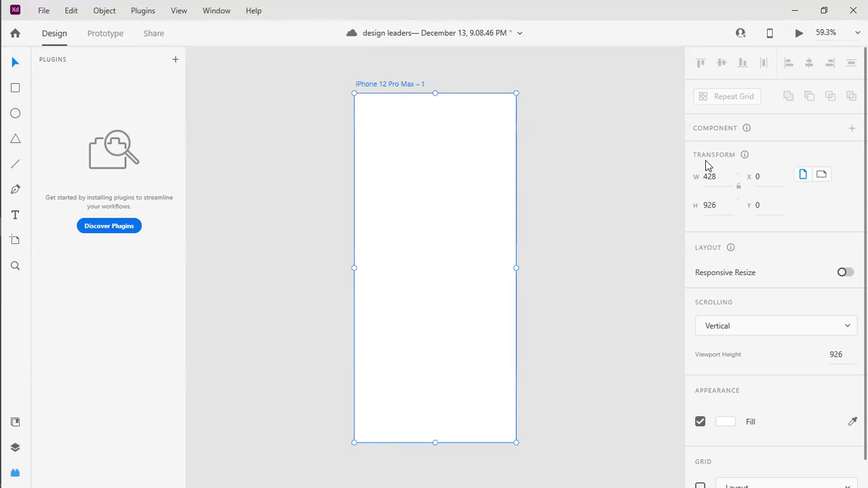
pyautogui.click(822, 175)
pyautogui.click(802, 176)
# Add a second iPhone 12 Pro Max artboard beside the first one with the Artboard tool.
pyautogui.click(15, 241)
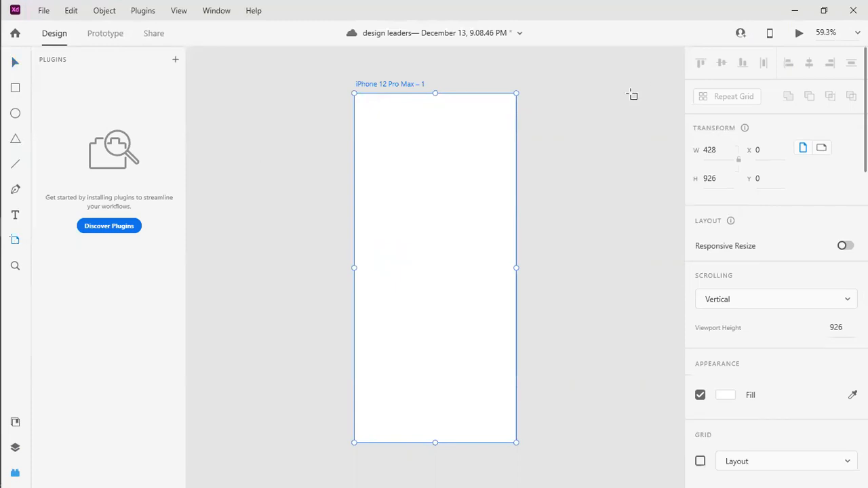
pyautogui.click(549, 102)
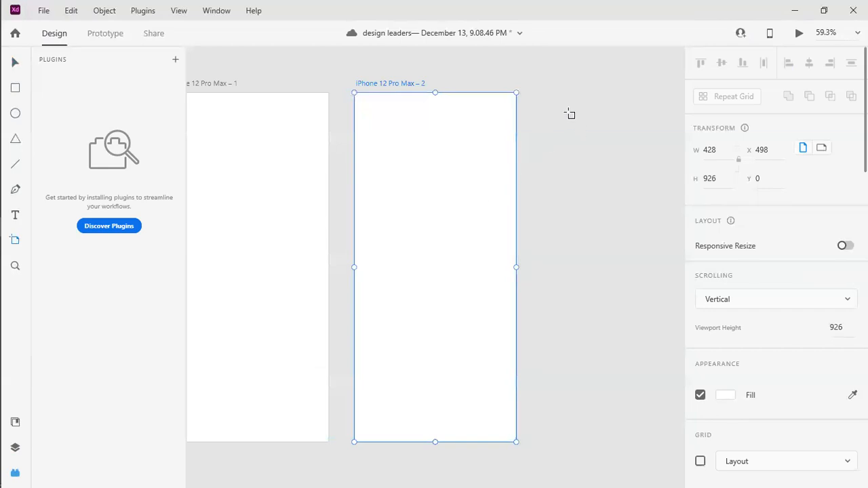
# Draw a small custom artboard about 140 x 44 px beside the second phone artboard, and delete it again.
pyautogui.moveTo(548, 97); pyautogui.dragTo(576, 116)
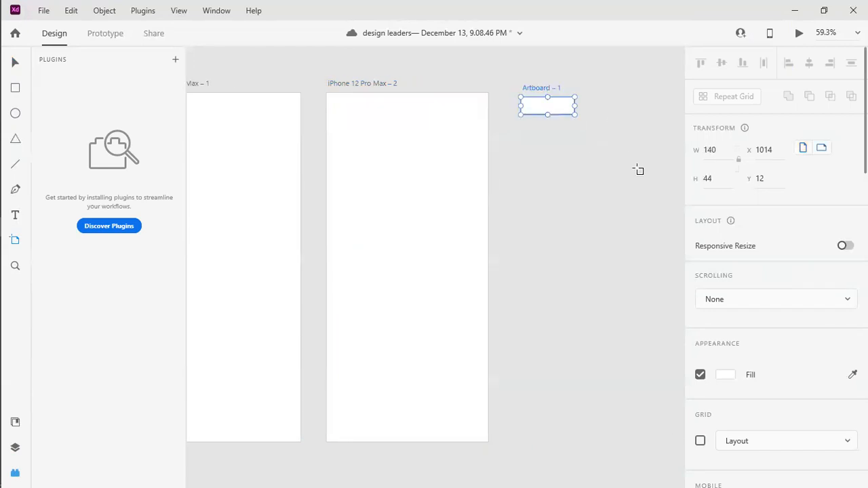
pyautogui.press('Delete')
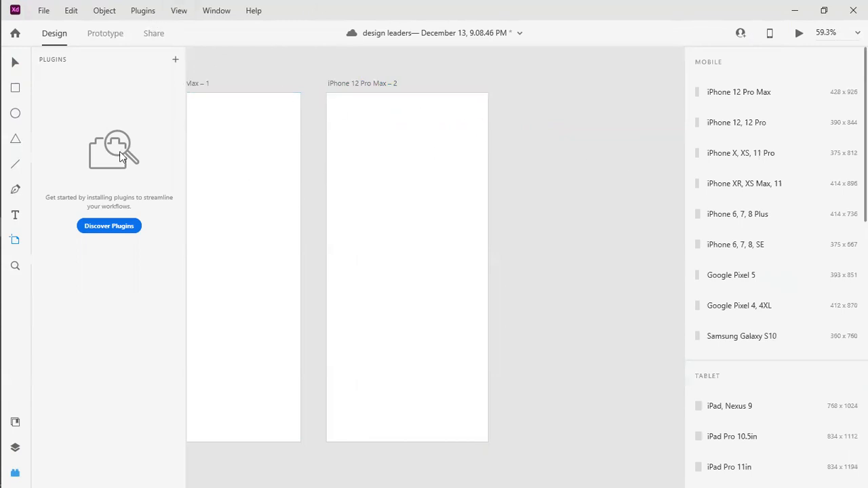
pyautogui.rightClick(544, 105)
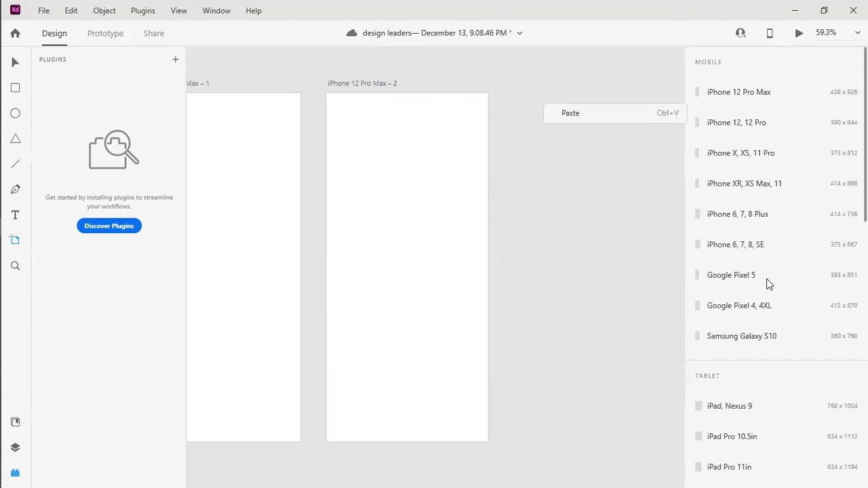
# Add a Web 1920 artboard of 1920 x 1080 px from the web/desktop presets.
pyautogui.scroll(-9, 746, 238)
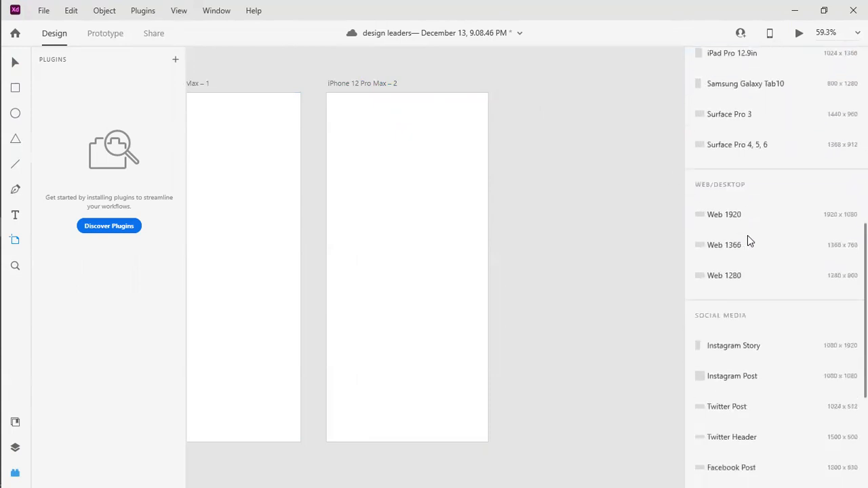
pyautogui.scroll(2, 725, 135)
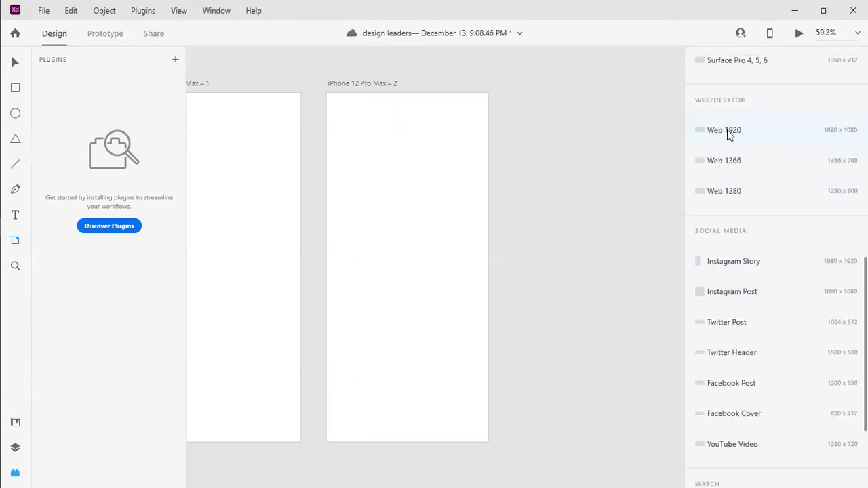
pyautogui.click(726, 131)
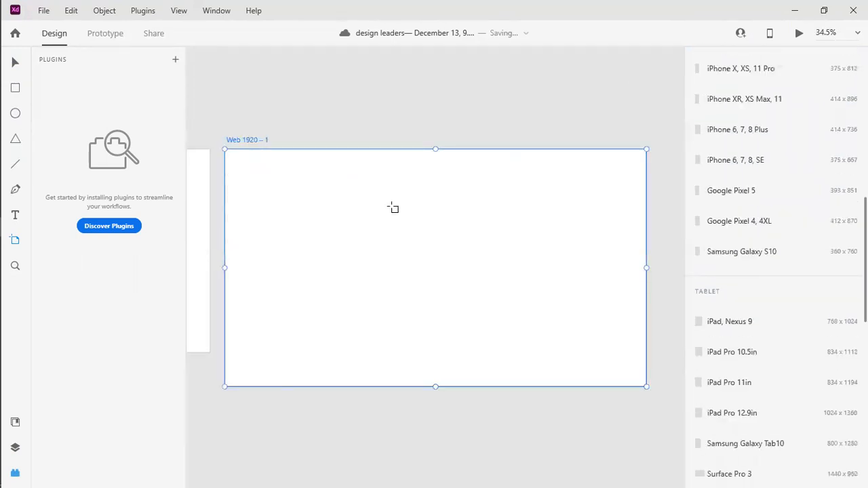
# Examine the two phone artboards and the web artboard side by side at different magnifications.
pyautogui.moveTo(386, 206); pyautogui.dragTo(568, 206)
pyautogui.moveTo(284, 209); pyautogui.dragTo(321, 209)
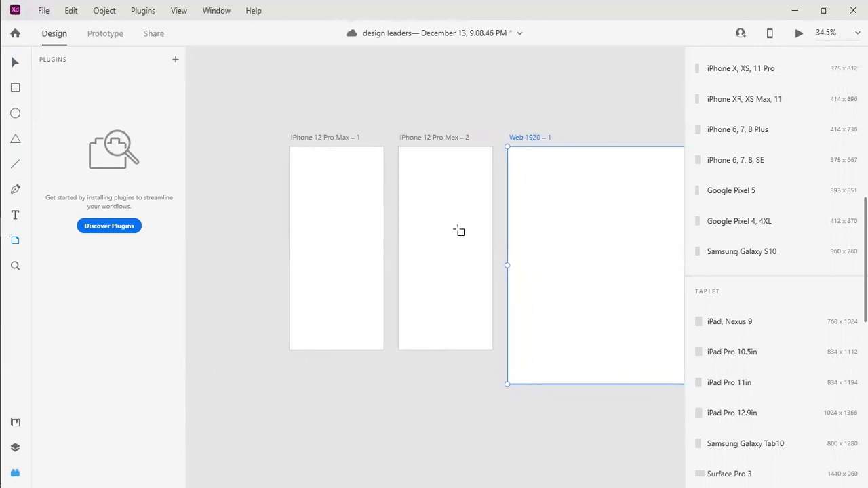
pyautogui.moveTo(527, 225); pyautogui.dragTo(383, 225)
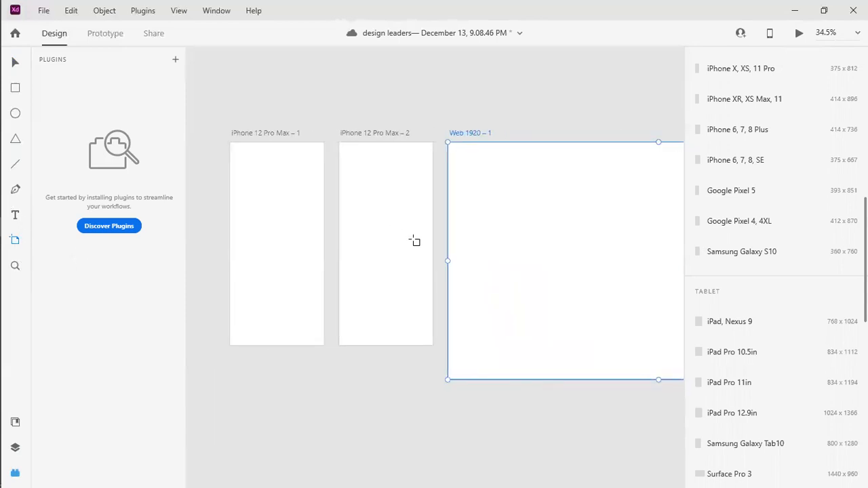
pyautogui.scroll(-2, 414, 241)
pyautogui.scroll(3, 414, 240)
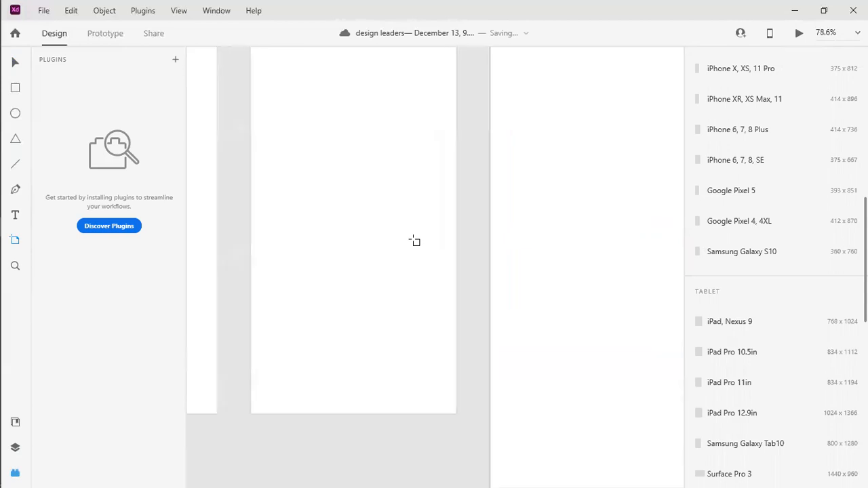
pyautogui.scroll(-5, 415, 241)
pyautogui.click(451, 221)
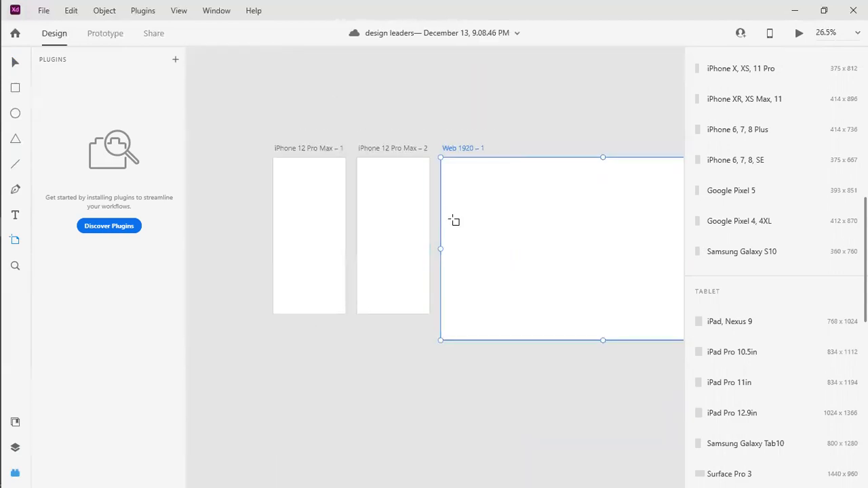
pyautogui.moveTo(494, 238); pyautogui.dragTo(444, 233)
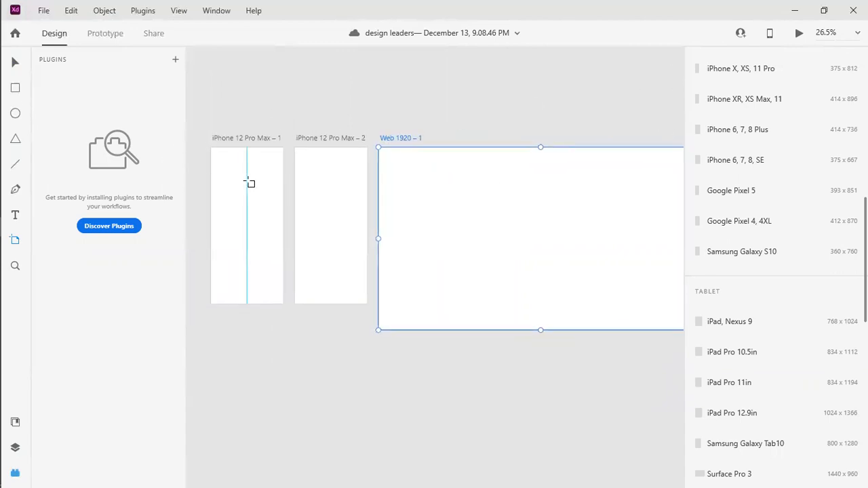
# Switch to the Select tool and select the first iPhone 12 Pro Max artboard as the working artboard.
pyautogui.click(14, 63)
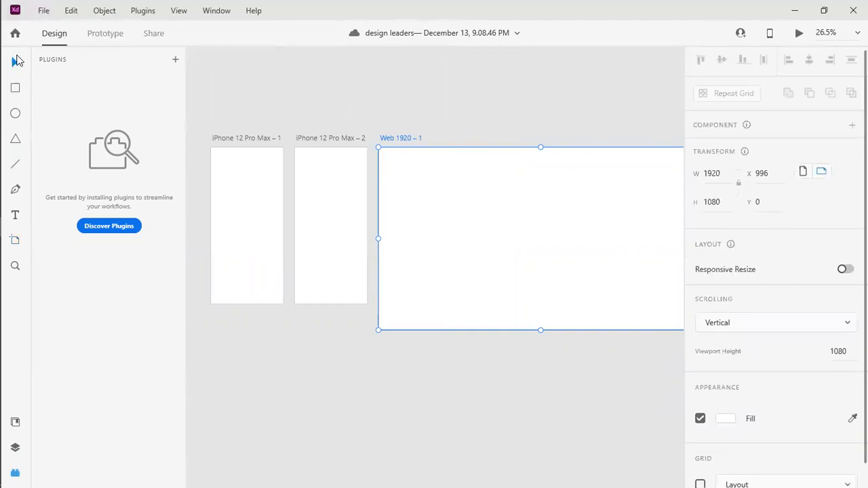
pyautogui.click(230, 197)
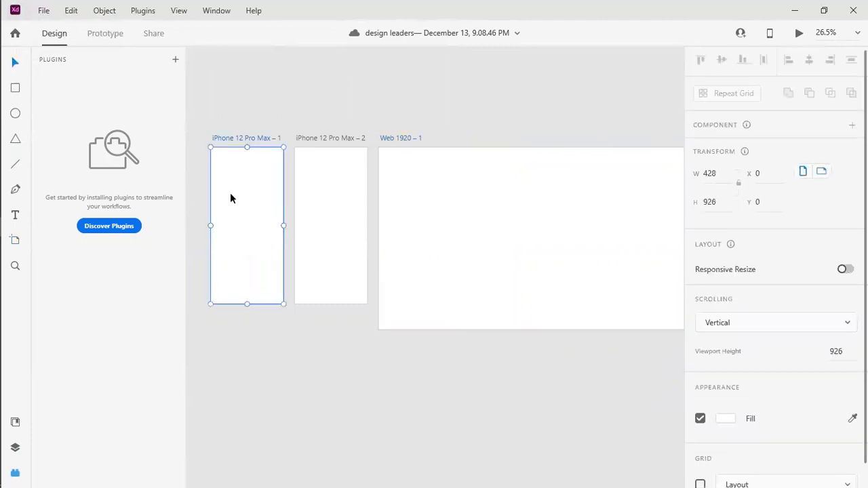
pyautogui.scroll(5, 232, 215)
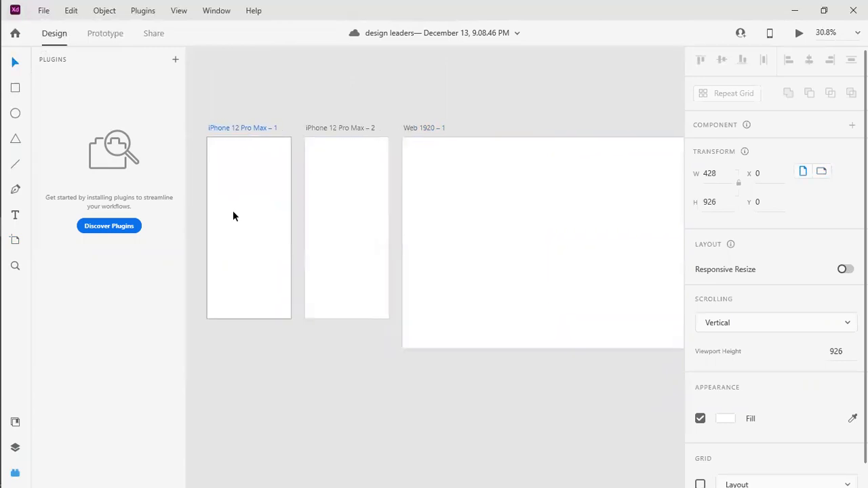
pyautogui.moveTo(277, 209); pyautogui.dragTo(375, 210)
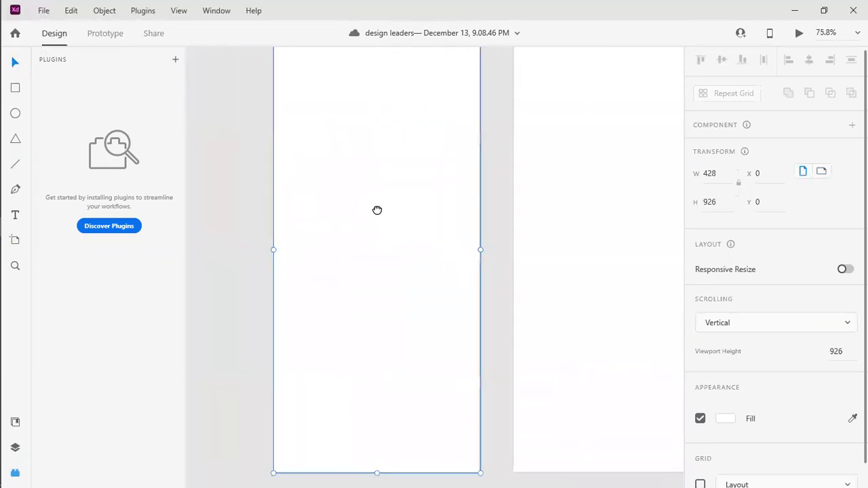
pyautogui.scroll(-1, 377, 215)
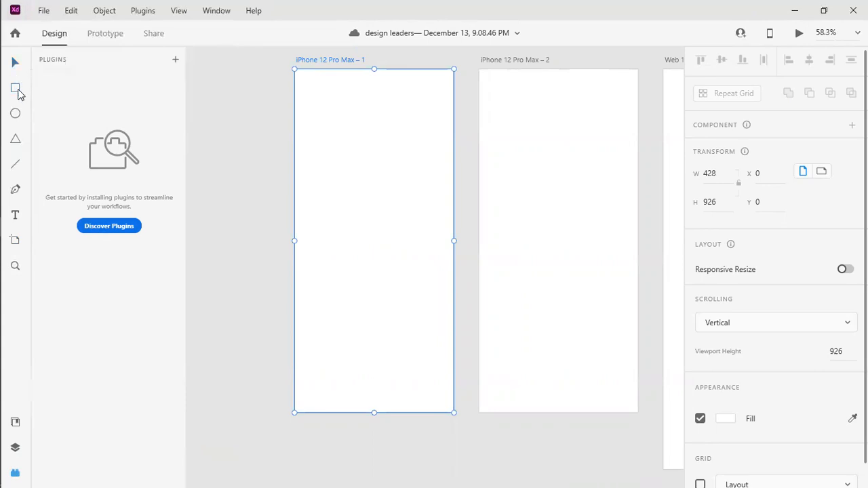
# Draw a rectangle about 305 x 275 px in the upper half of the first iPhone artboard and select it.
pyautogui.moveTo(307, 124)
pyautogui.mouseDown()
pyautogui.moveTo(413, 237)
pyautogui.moveTo(420, 226)
pyautogui.mouseUp()
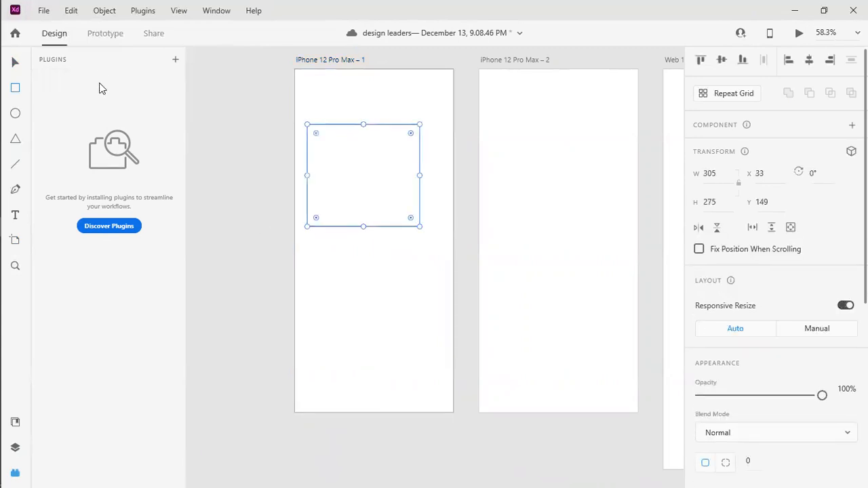
pyautogui.click(17, 66)
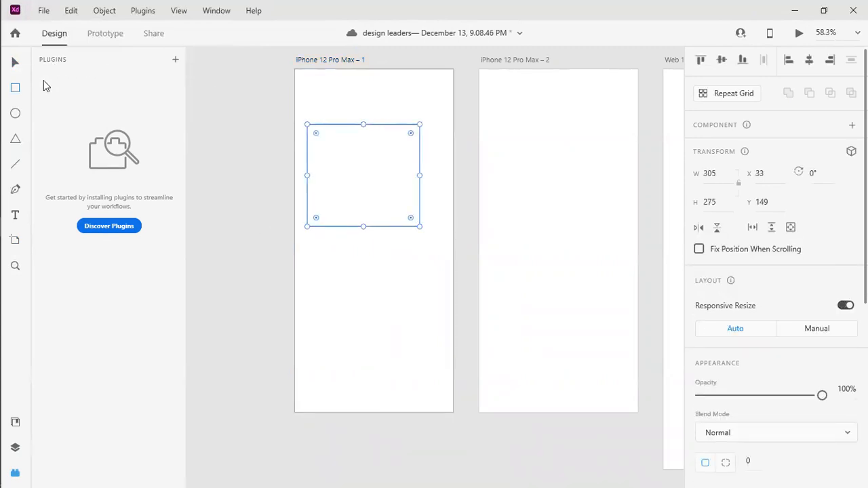
pyautogui.click(343, 97)
pyautogui.click(360, 173)
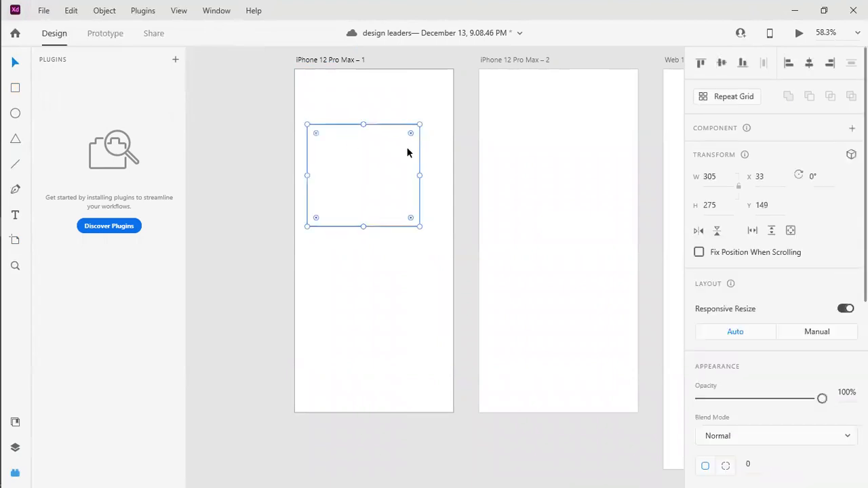
# Try rounding the rectangle's corners to about 24 px while keeping the upper-right corner square.
pyautogui.moveTo(411, 134); pyautogui.dragTo(436, 124)
pyautogui.moveTo(390, 152); pyautogui.dragTo(473, 92)
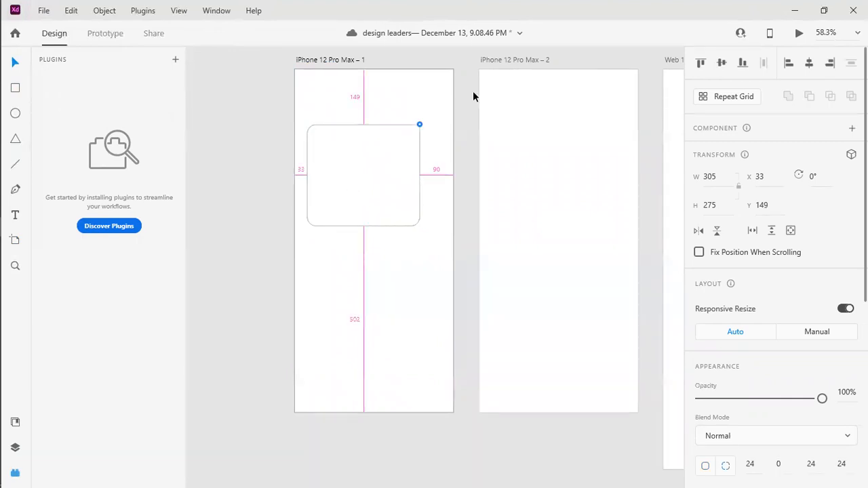
pyautogui.click(311, 107)
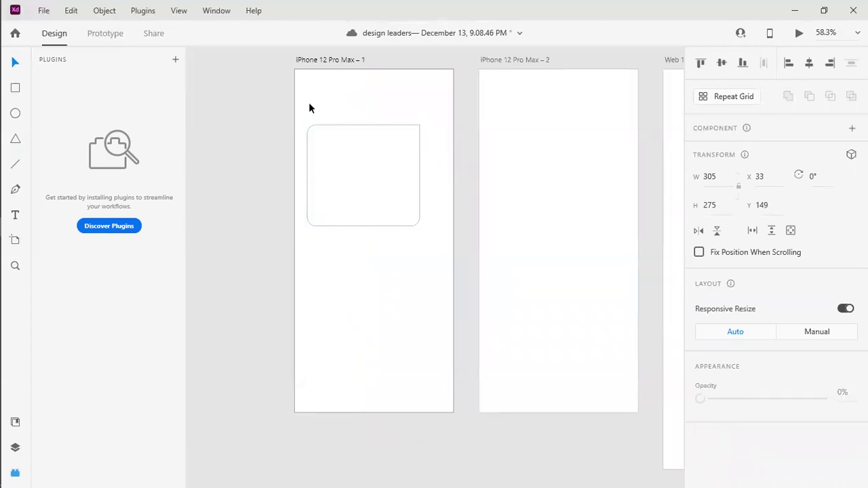
pyautogui.click(379, 151)
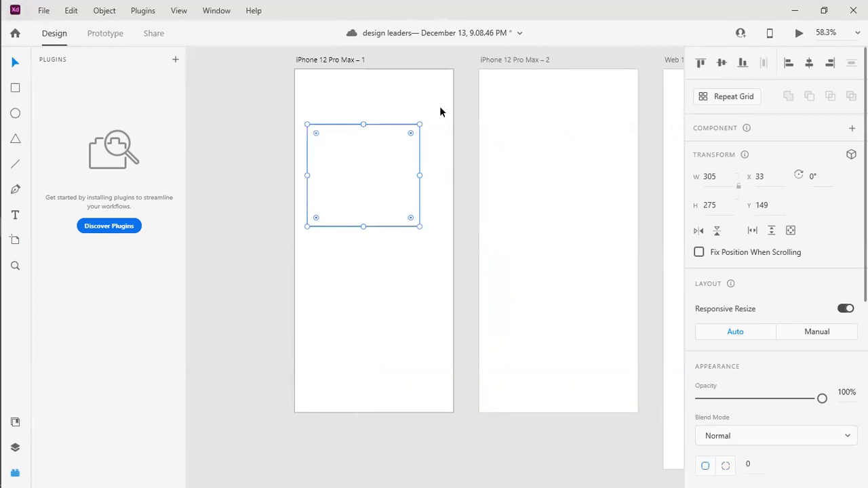
# Round all four corners of the rectangle together to a radius of about 7 px.
pyautogui.click(291, 241)
pyautogui.moveTo(291, 236); pyautogui.dragTo(291, 237)
pyautogui.moveTo(442, 186); pyautogui.dragTo(280, 246)
pyautogui.moveTo(314, 218); pyautogui.dragTo(308, 283)
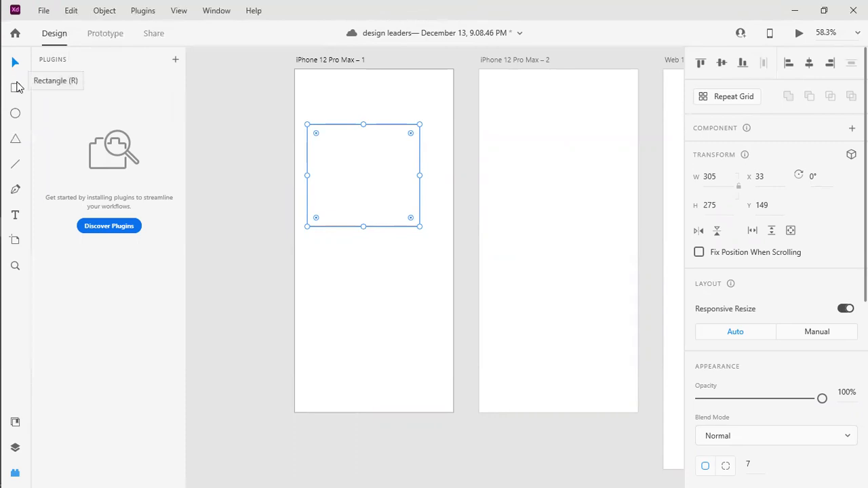
# Look through the document assets, the first artboard's layers and the plugins one after another.
pyautogui.click(14, 423)
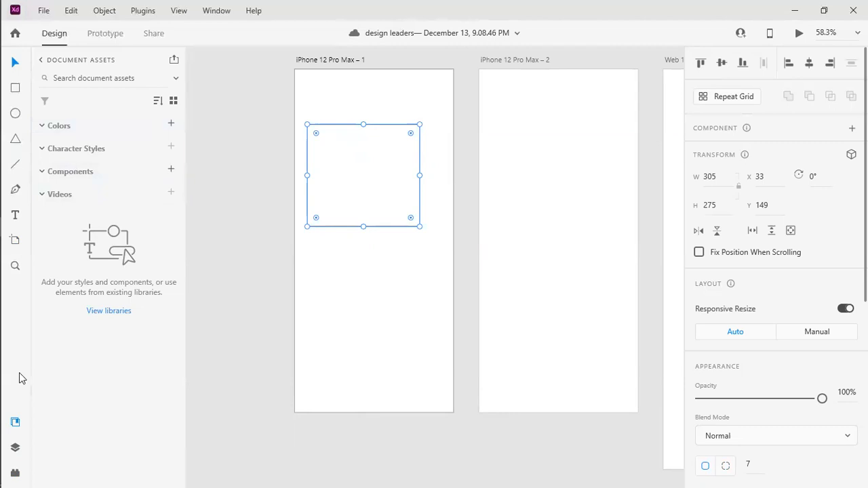
pyautogui.click(14, 450)
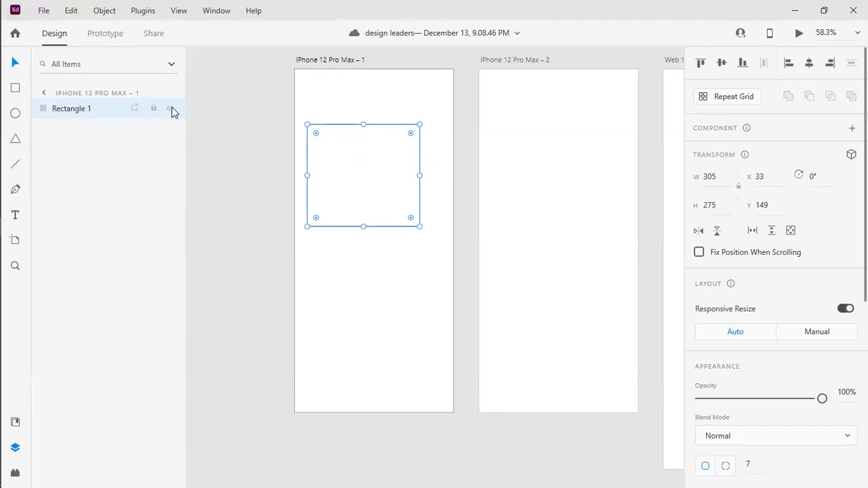
pyautogui.click(14, 473)
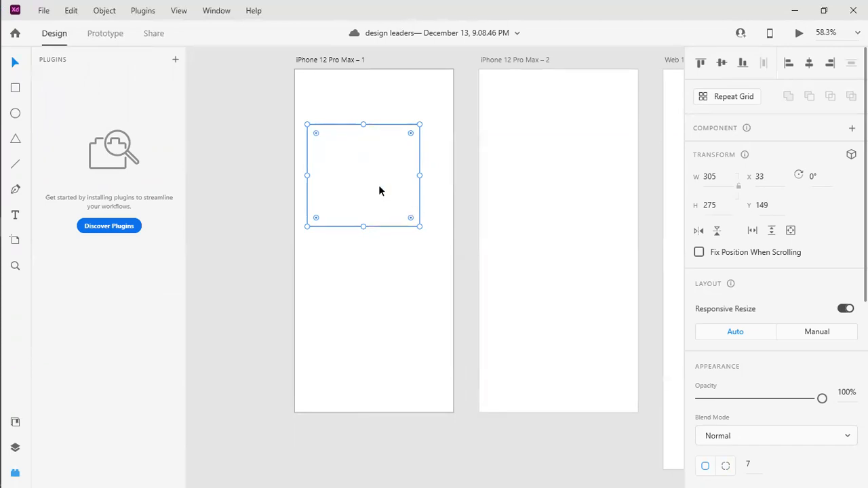
# Examine the rectangle's width and height settings.
pyautogui.click(723, 177)
pyautogui.click(719, 175)
pyautogui.click(689, 177)
pyautogui.click(697, 205)
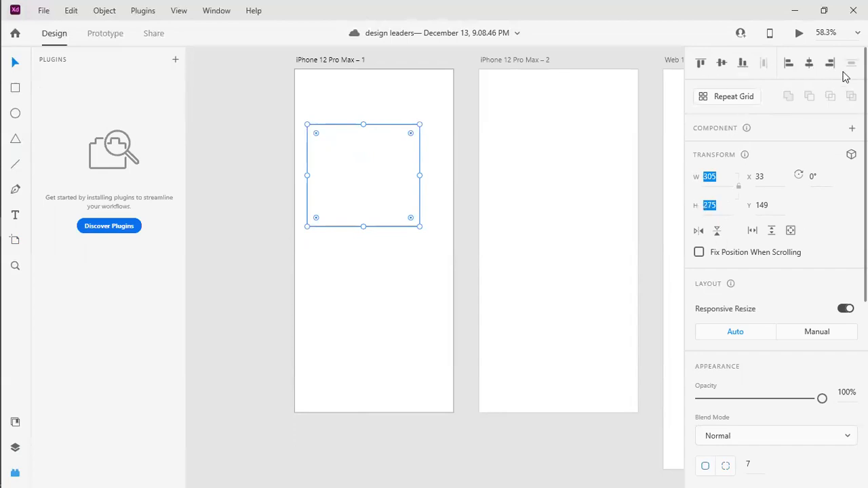
# Keep the rectangle's opacity at 100% and set its border size first to 5 and finally to 10.
pyautogui.scroll(-5, 765, 316)
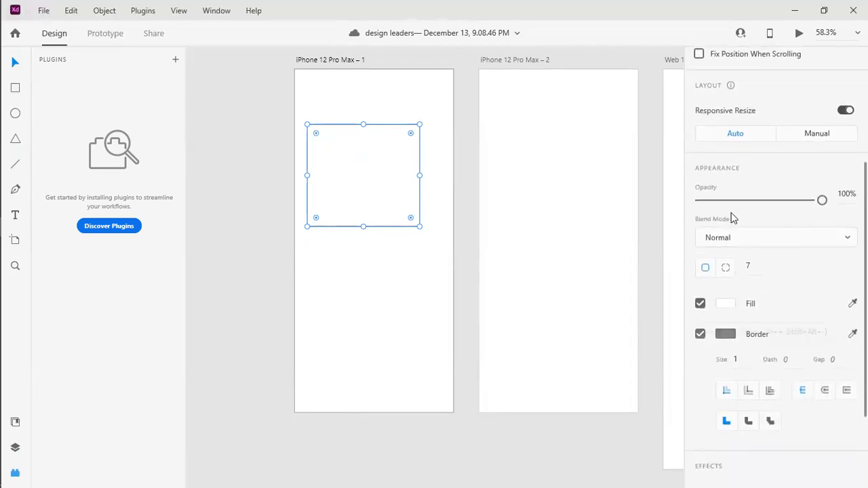
pyautogui.moveTo(822, 200); pyautogui.dragTo(846, 208)
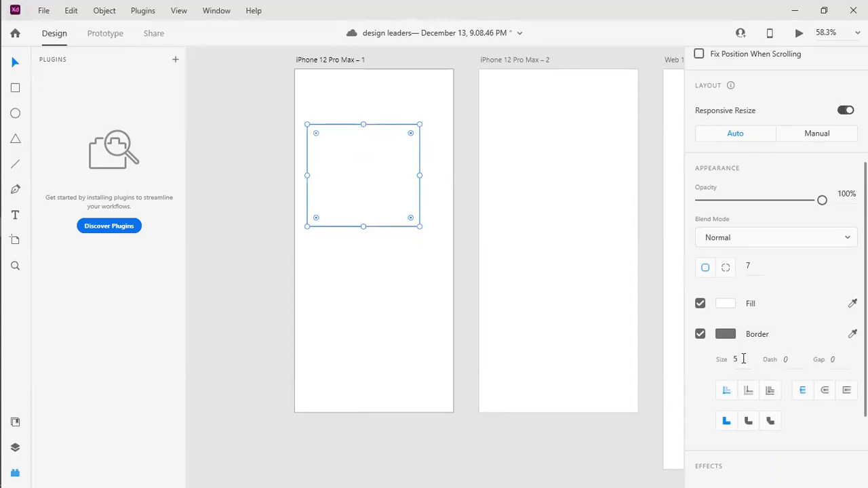
pyautogui.press('Return')
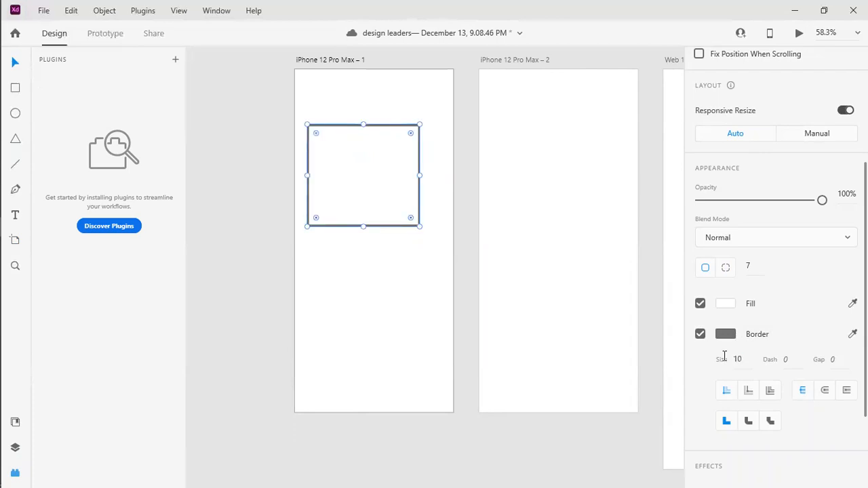
pyautogui.press('Return')
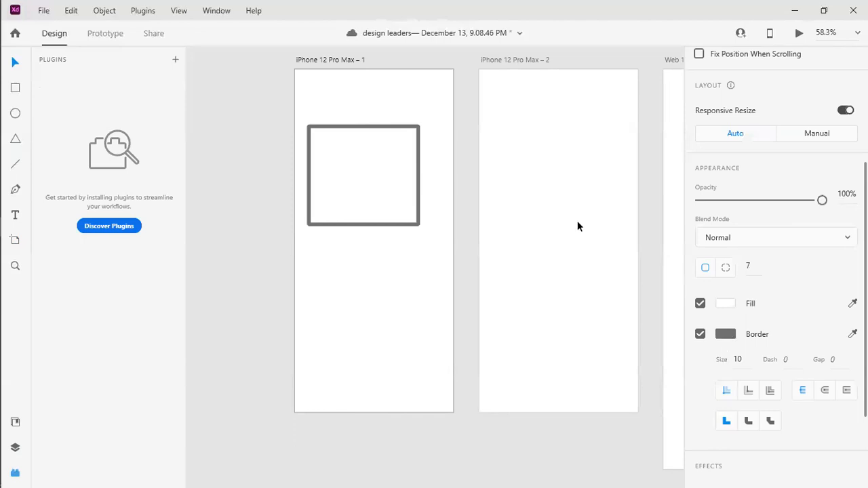
# Move the rectangle to about X 62, Y 254, centred horizontally on the first artboard.
pyautogui.moveTo(417, 174); pyautogui.dragTo(428, 211)
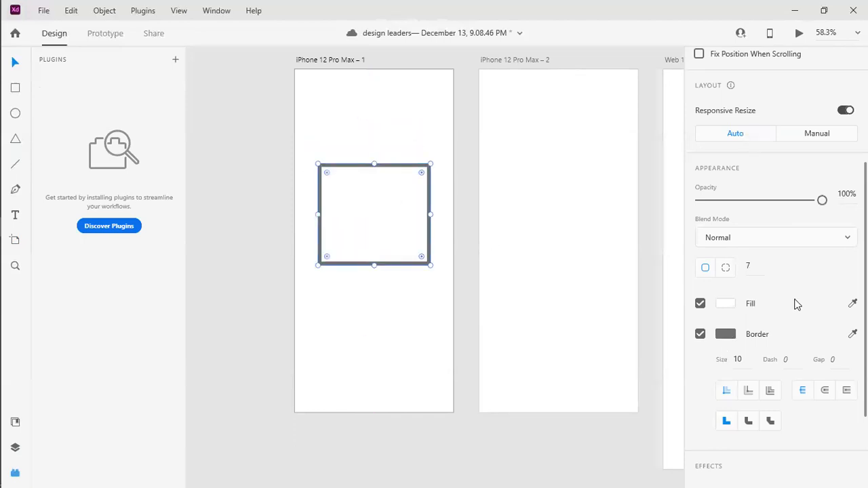
pyautogui.scroll(5, 747, 230)
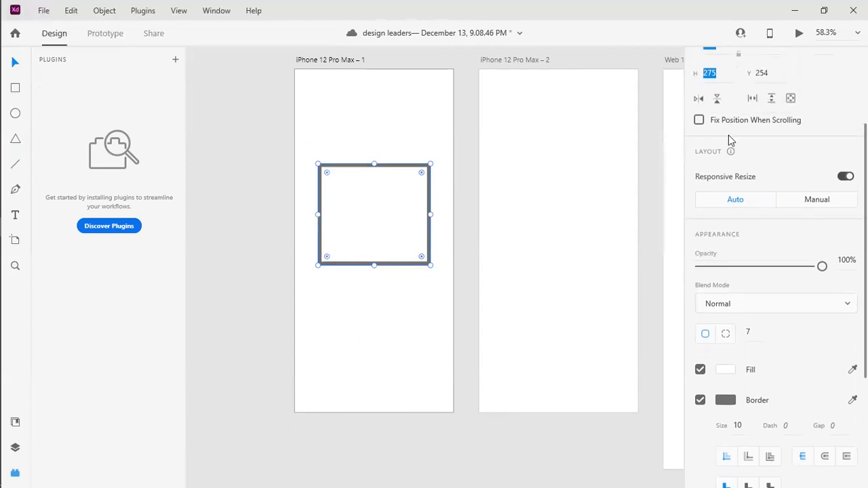
pyautogui.click(721, 172)
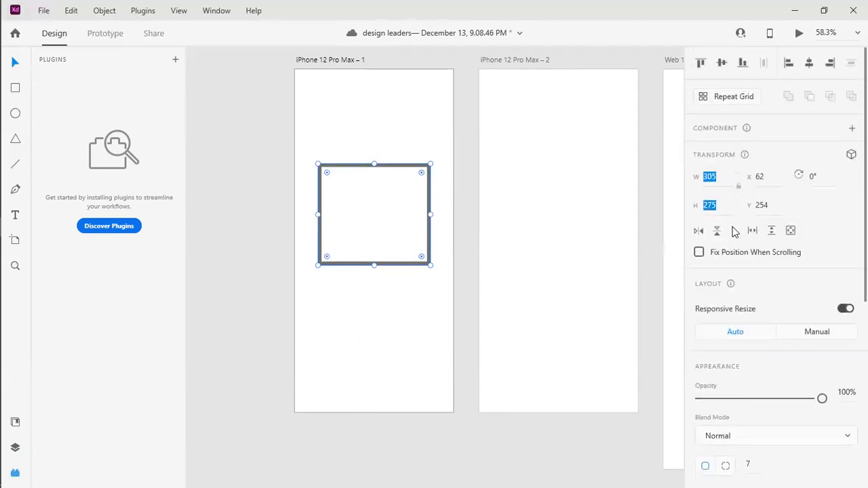
# Set the rectangle's shared corner radius to 11.
pyautogui.moveTo(420, 172)
pyautogui.mouseDown()
pyautogui.moveTo(409, 189)
pyautogui.moveTo(421, 172)
pyautogui.mouseUp()
pyautogui.scroll(-5, 747, 219)
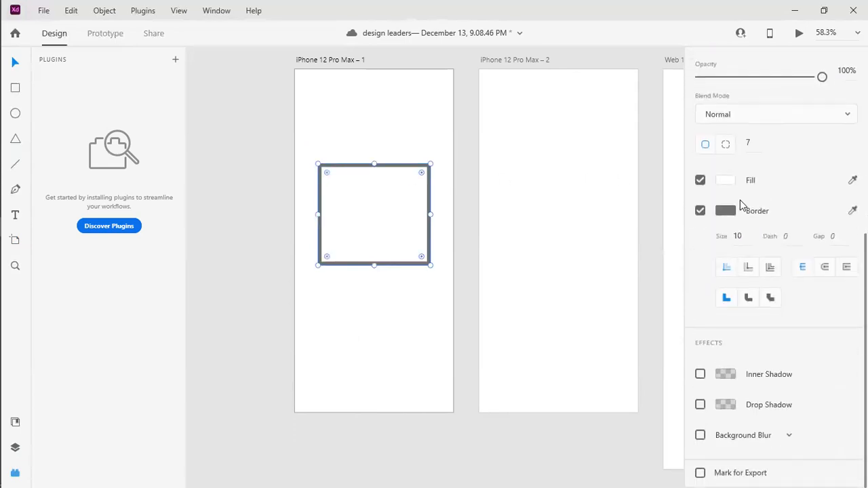
pyautogui.click(752, 143)
pyautogui.scroll(6, 756, 145)
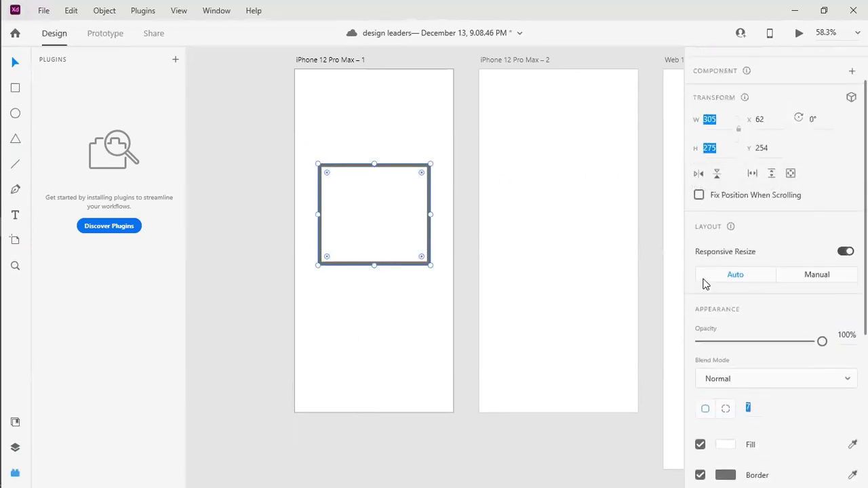
pyautogui.scroll(-3, 790, 271)
pyautogui.write('11')
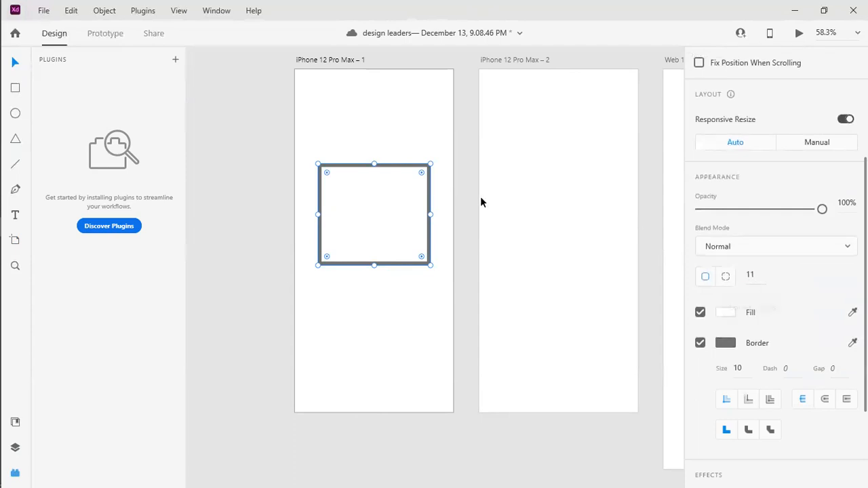
# Give the rectangle a separate radius per corner, with 20 for the upper-left and 30 for the lower-right corner, and reselect it.
pyautogui.click(724, 278)
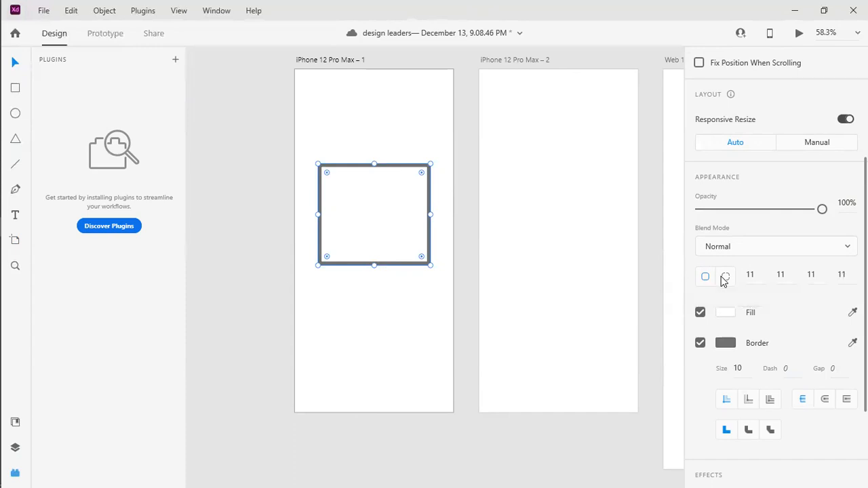
pyautogui.click(758, 273)
pyautogui.write('20')
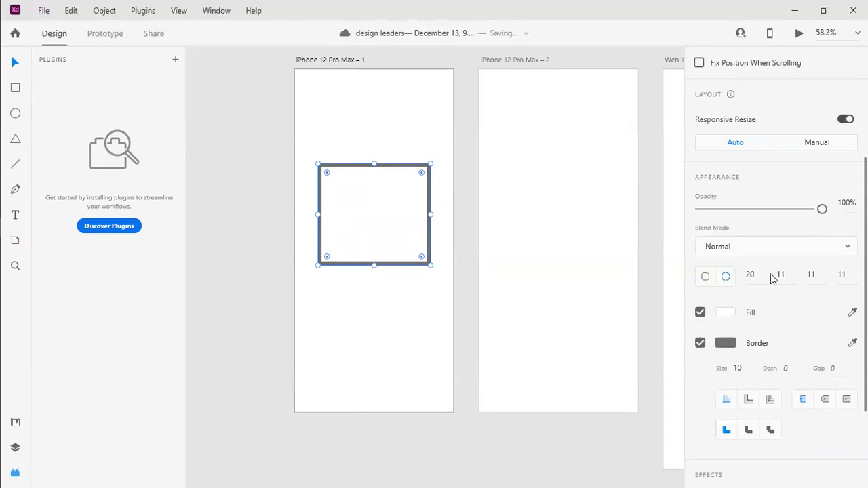
pyautogui.click(815, 274)
pyautogui.write('3')
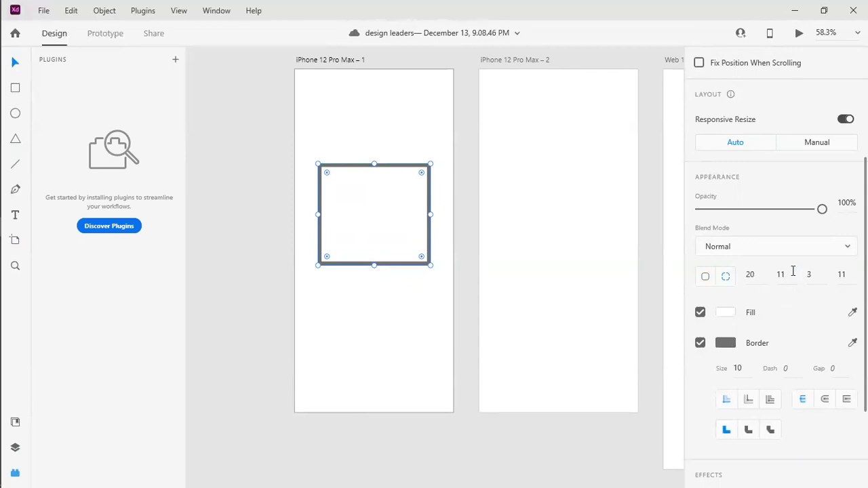
pyautogui.write('0')
pyautogui.press('Return')
pyautogui.click(405, 182)
pyautogui.click(385, 366)
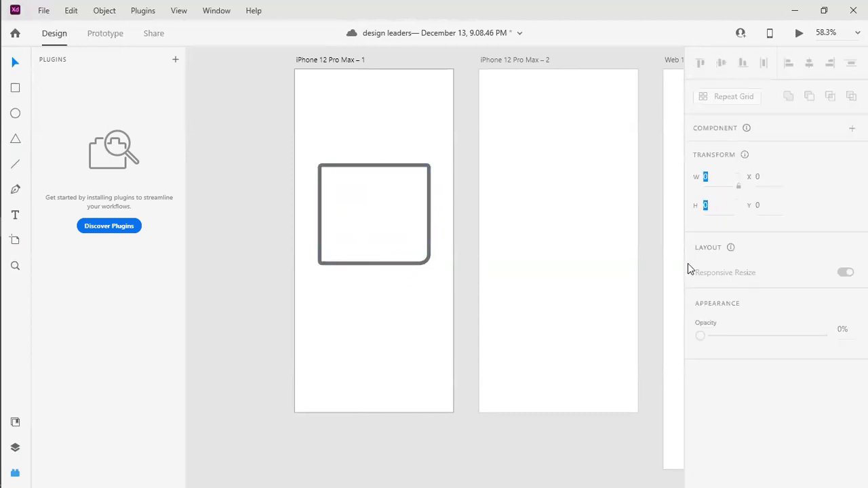
pyautogui.click(387, 242)
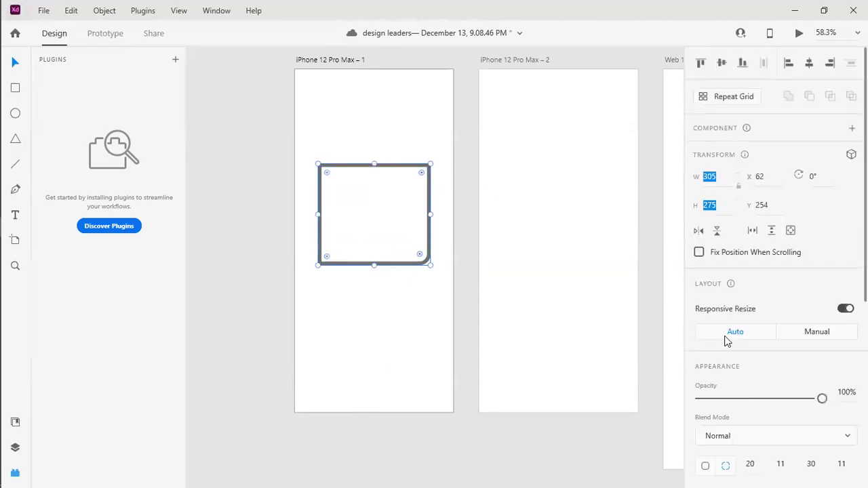
# Fill the rectangle with red #E60D0D, and replace it with a light grey sampled from the interface using the eyedropper.
pyautogui.scroll(-1, 765, 374)
pyautogui.scroll(-5, 765, 374)
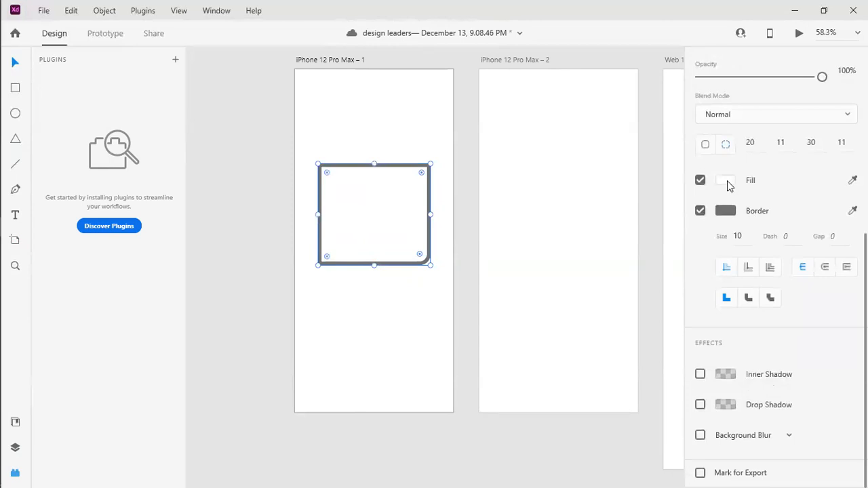
pyautogui.click(726, 182)
pyautogui.click(640, 115)
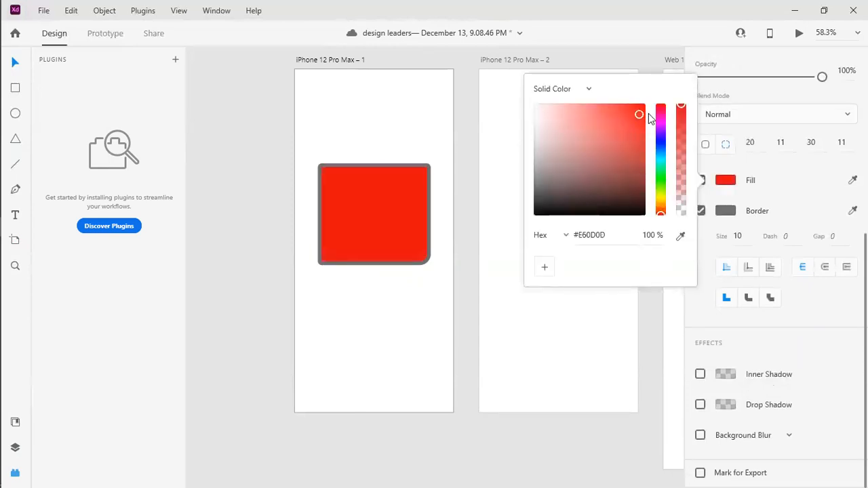
pyautogui.click(801, 213)
pyautogui.click(852, 180)
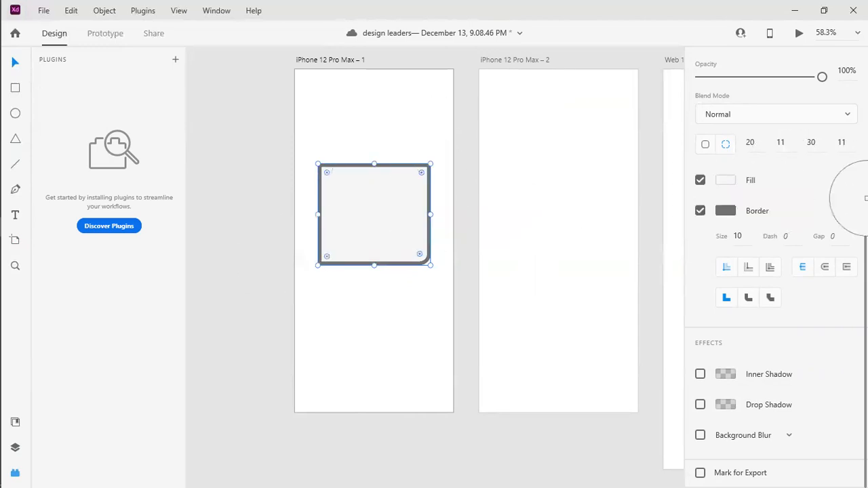
pyautogui.click(785, 182)
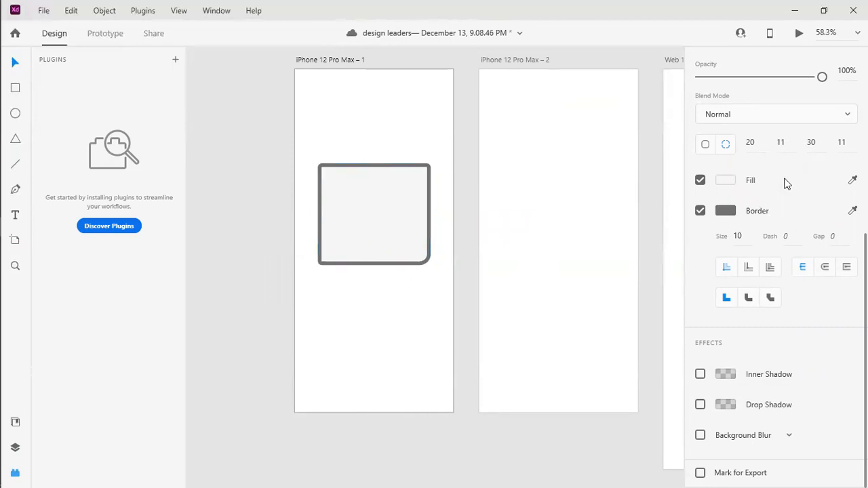
# Change the rectangle's border colour to the purple #542EBE at 100% and save it as a colour swatch.
pyautogui.click(727, 211)
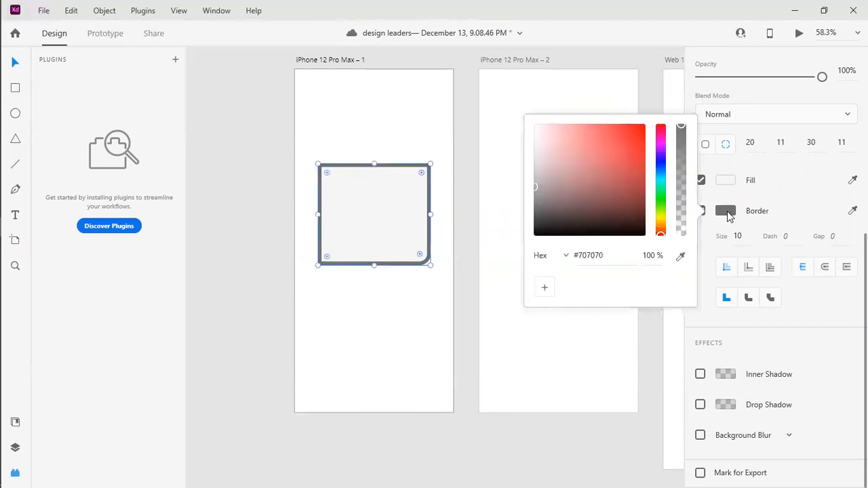
pyautogui.click(661, 163)
pyautogui.moveTo(663, 163)
pyautogui.mouseDown()
pyautogui.moveTo(658, 150)
pyautogui.moveTo(661, 162)
pyautogui.mouseUp()
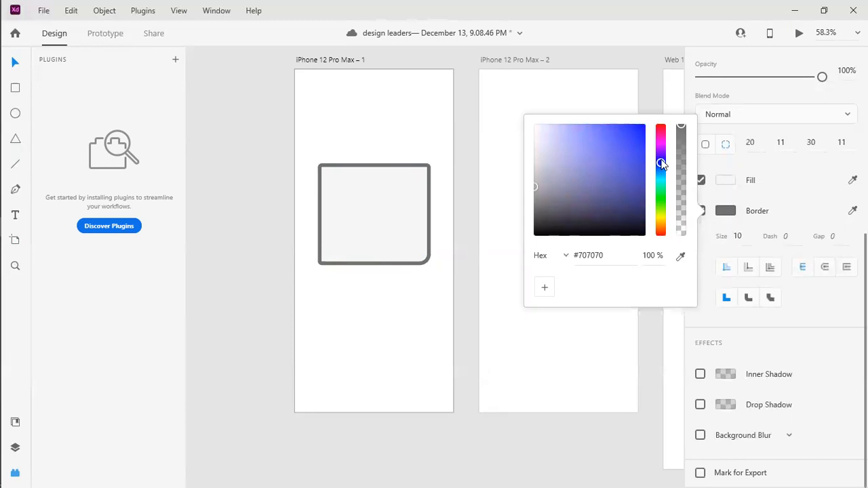
pyautogui.moveTo(634, 129)
pyautogui.mouseDown()
pyautogui.moveTo(630, 163)
pyautogui.moveTo(604, 163)
pyautogui.moveTo(603, 147)
pyautogui.moveTo(581, 154)
pyautogui.moveTo(551, 203)
pyautogui.moveTo(542, 177)
pyautogui.moveTo(598, 135)
pyautogui.moveTo(595, 142)
pyautogui.moveTo(617, 152)
pyautogui.mouseUp()
pyautogui.click(546, 287)
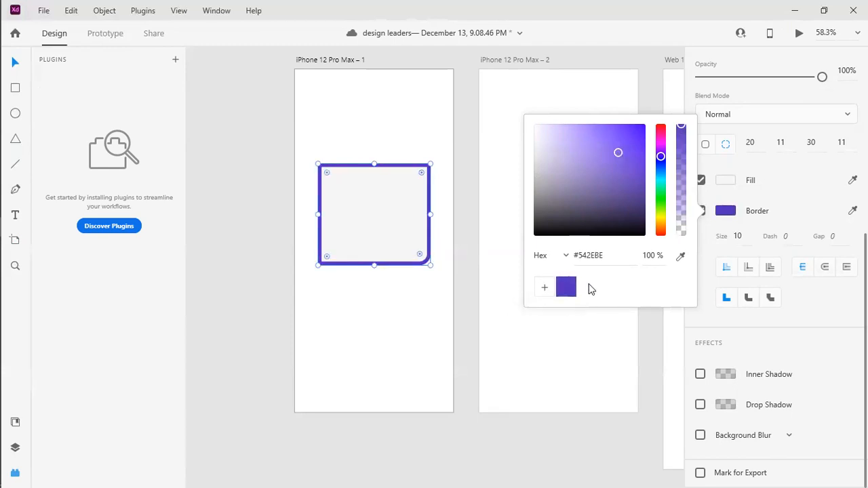
pyautogui.moveTo(680, 129)
pyautogui.mouseDown()
pyautogui.moveTo(675, 213)
pyautogui.moveTo(681, 129)
pyautogui.mouseUp()
pyautogui.click(752, 92)
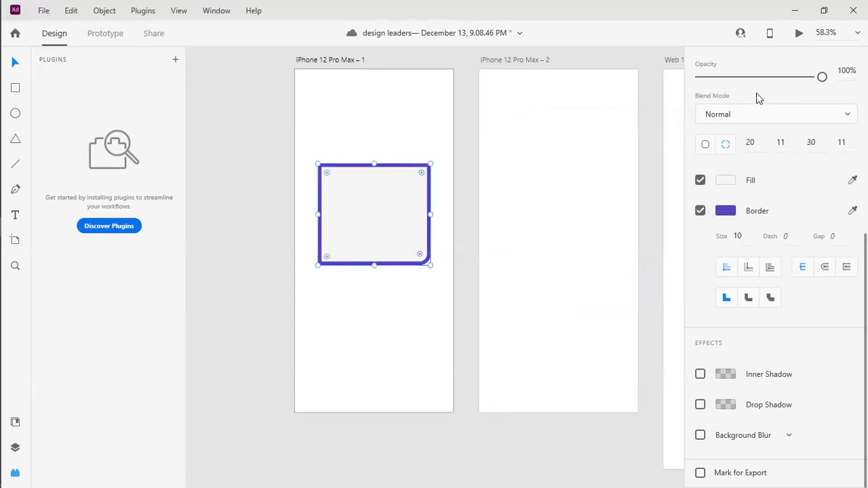
# Set the rectangle's fill to the bright red #FF1414 at 100%.
pyautogui.click(724, 180)
pyautogui.moveTo(683, 108)
pyautogui.mouseDown()
pyautogui.moveTo(683, 199)
pyautogui.moveTo(683, 113)
pyautogui.mouseUp()
pyautogui.moveTo(623, 134); pyautogui.dragTo(680, 169)
pyautogui.moveTo(687, 131); pyautogui.dragTo(701, 97)
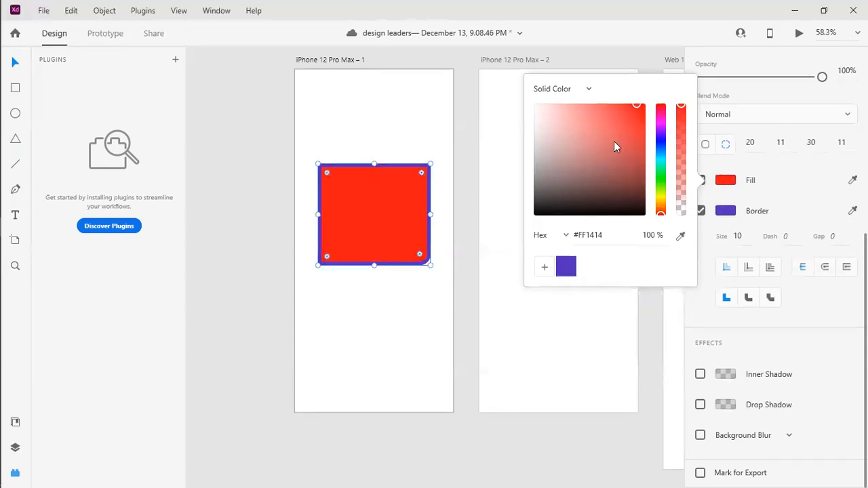
# Darken the rectangle's fill to the deep red #560101 at 100% and save it as a colour swatch.
pyautogui.moveTo(617, 132); pyautogui.dragTo(642, 177)
pyautogui.click(544, 265)
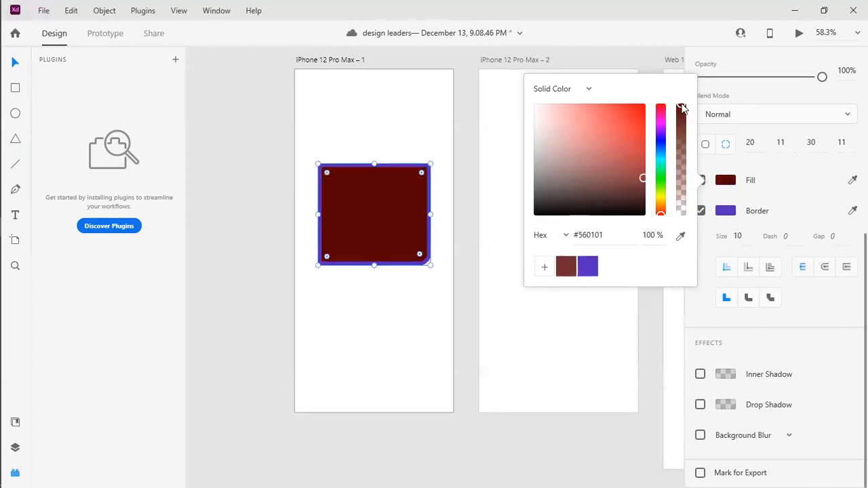
pyautogui.click(755, 92)
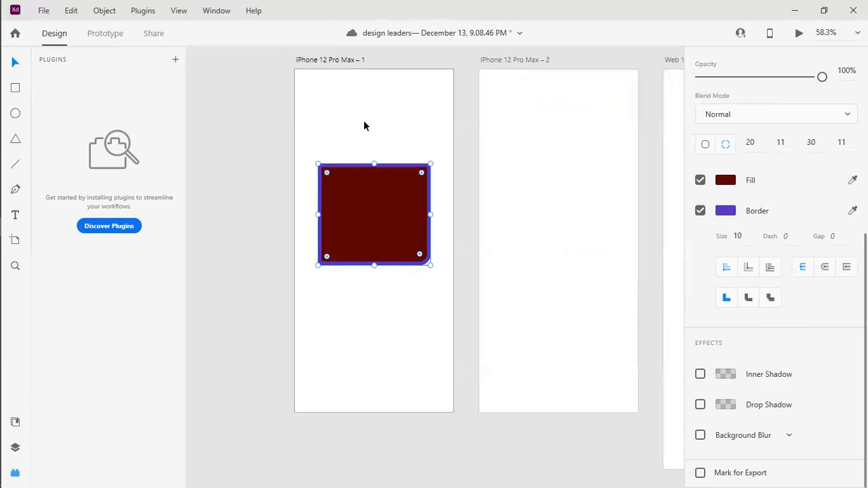
# Move the rectangle higher on its artboard and switch it to one common radius of 0 for all corners.
pyautogui.moveTo(425, 257); pyautogui.dragTo(424, 232)
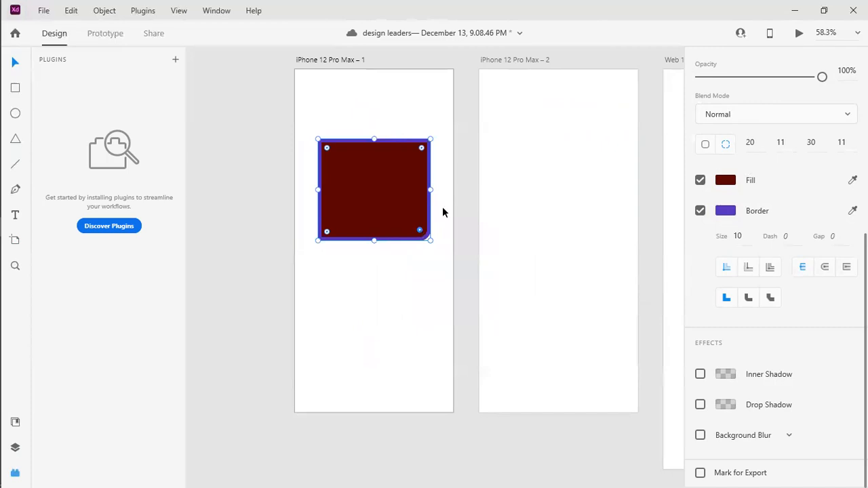
pyautogui.click(705, 144)
pyautogui.moveTo(422, 232); pyautogui.dragTo(448, 257)
# Set the rectangle's opacity to 30% and its border size to 9.
pyautogui.click(746, 235)
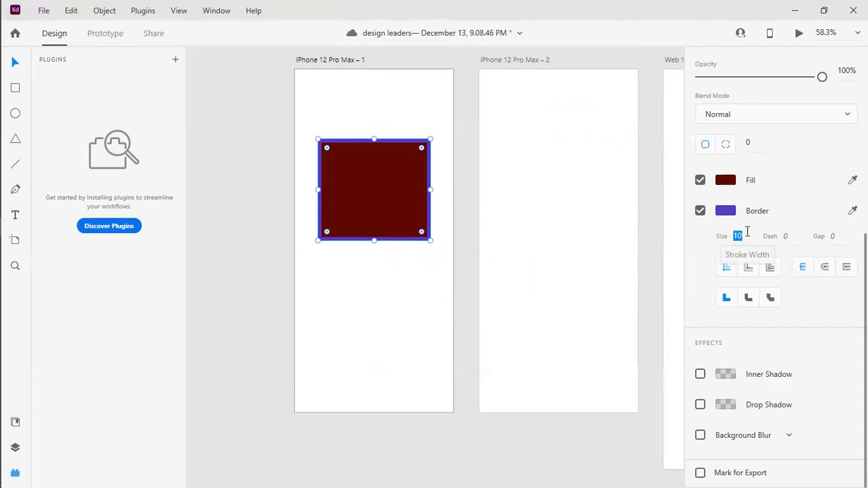
pyautogui.press('3')
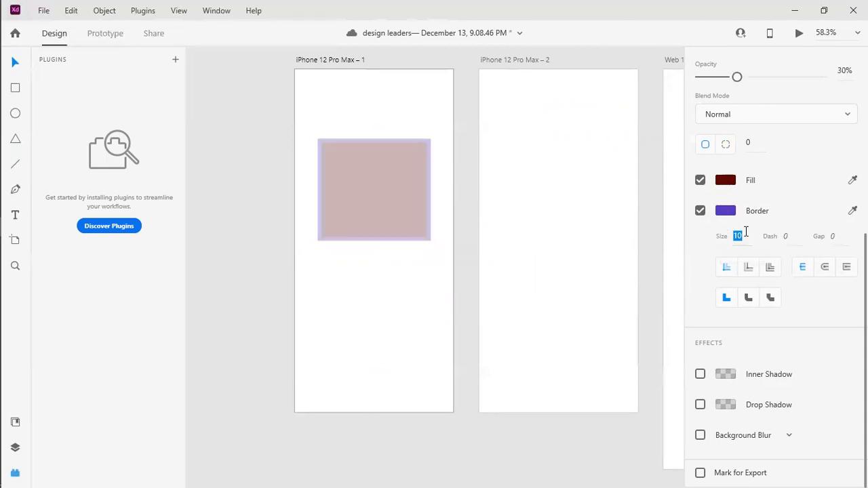
pyautogui.moveTo(746, 232); pyautogui.dragTo(730, 232)
pyautogui.press('Down')
pyautogui.click(729, 233)
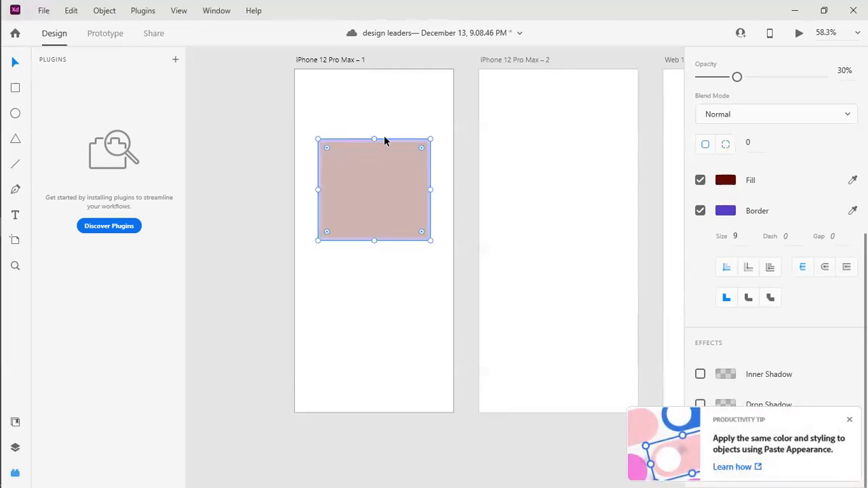
# Move the rectangle onto the iPhone 12 Pro Max – 2 artboard and delete it.
pyautogui.moveTo(414, 189); pyautogui.dragTo(583, 193)
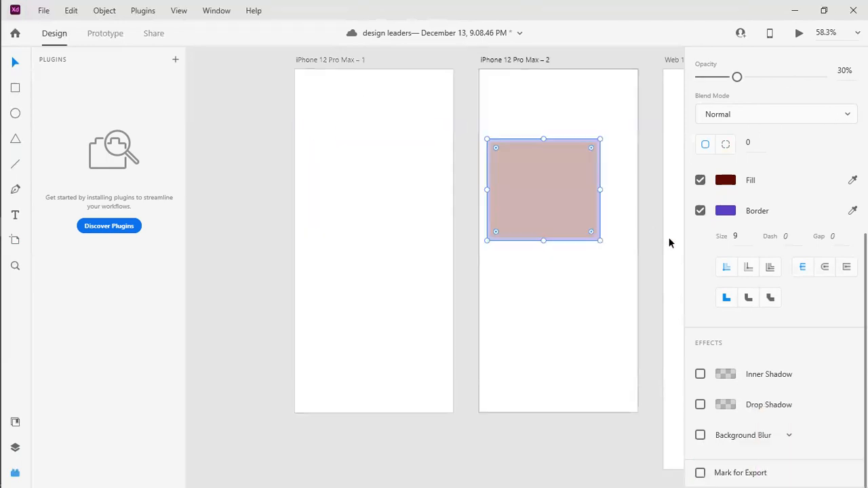
pyautogui.click(725, 180)
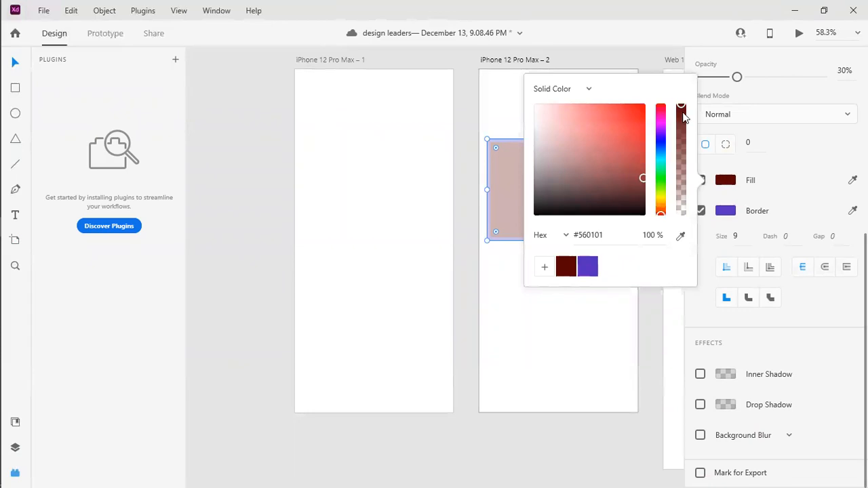
pyautogui.click(453, 186)
pyautogui.click(536, 180)
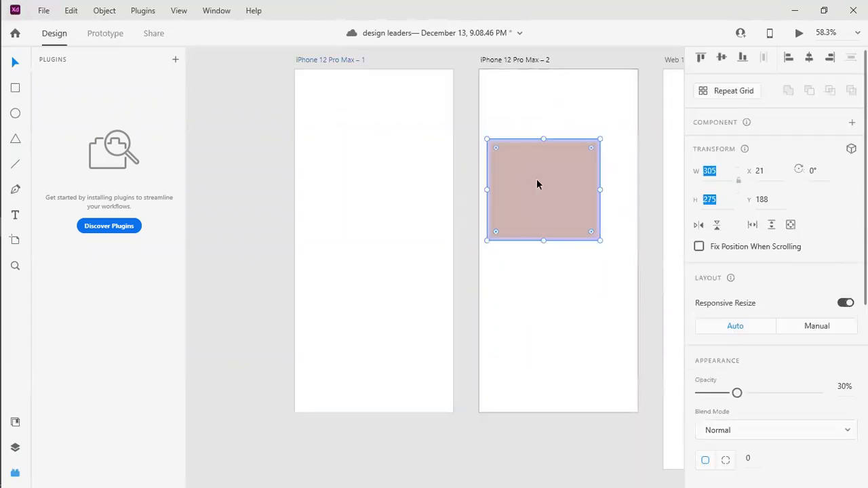
pyautogui.press('Delete')
# Draw a rectangle about 537 by 471 on the Web 1920 – 1 artboard.
pyautogui.click(15, 87)
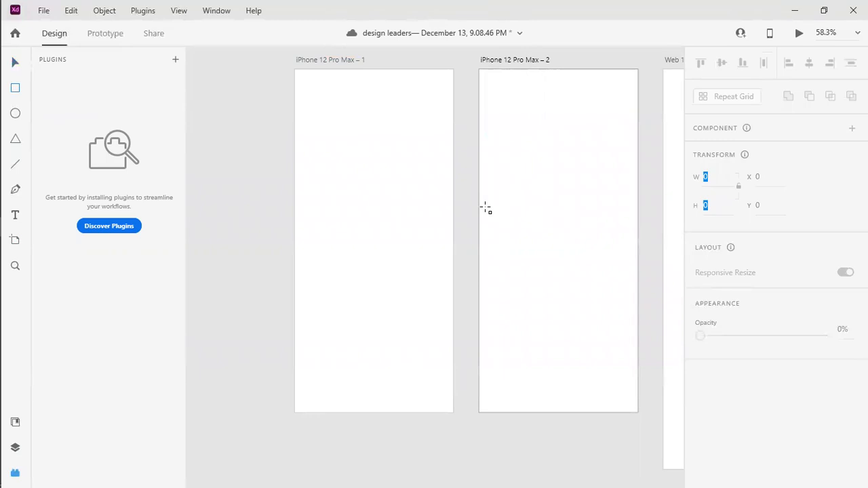
pyautogui.scroll(-5, 486, 209)
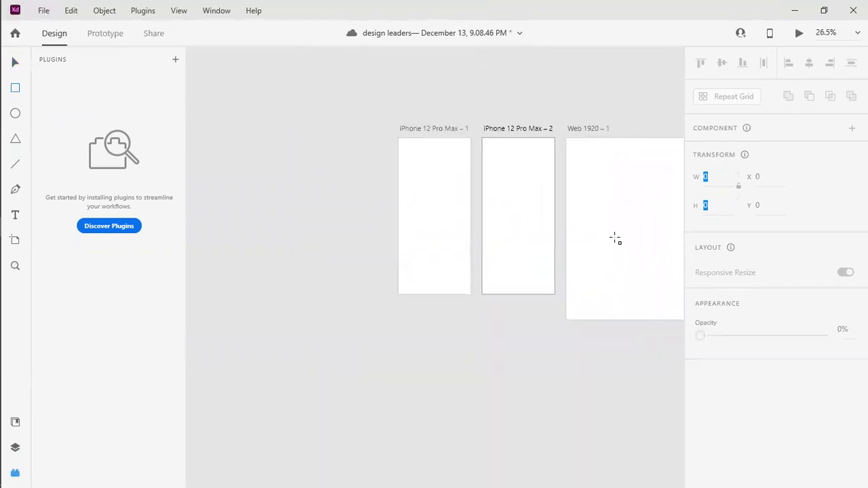
pyautogui.hscroll(3, 482, 226)
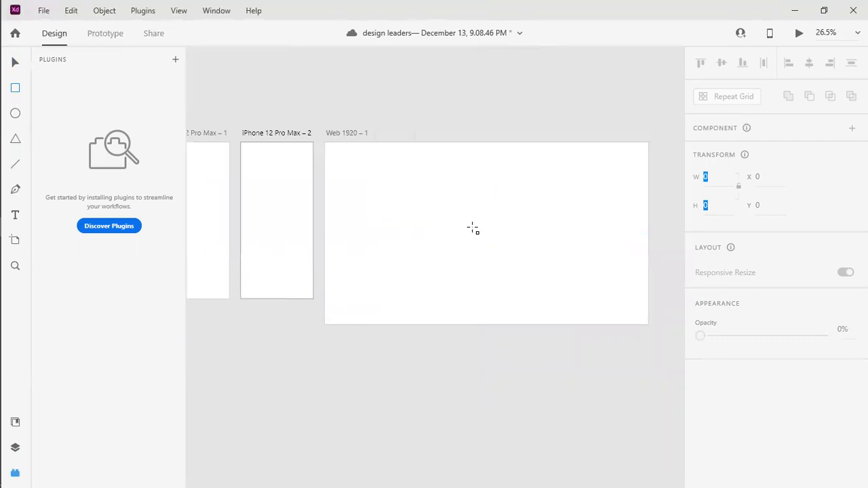
pyautogui.scroll(3, 473, 229)
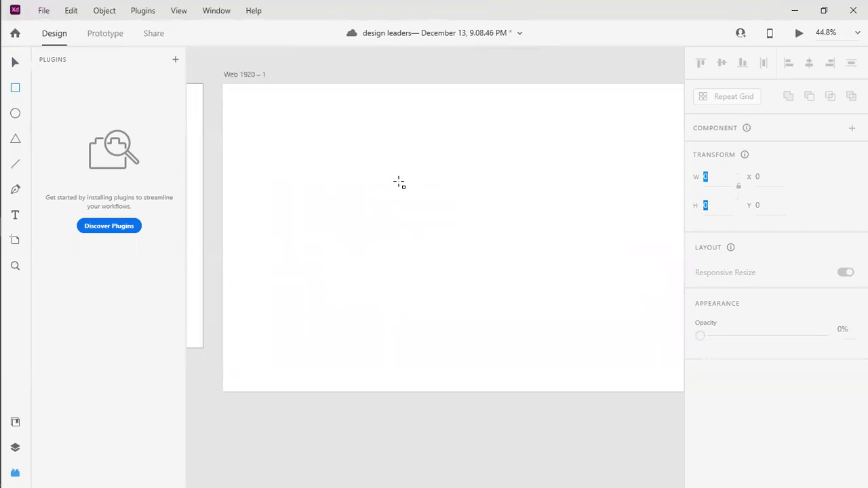
pyautogui.scroll(2, 398, 182)
pyautogui.moveTo(362, 152); pyautogui.dragTo(561, 327)
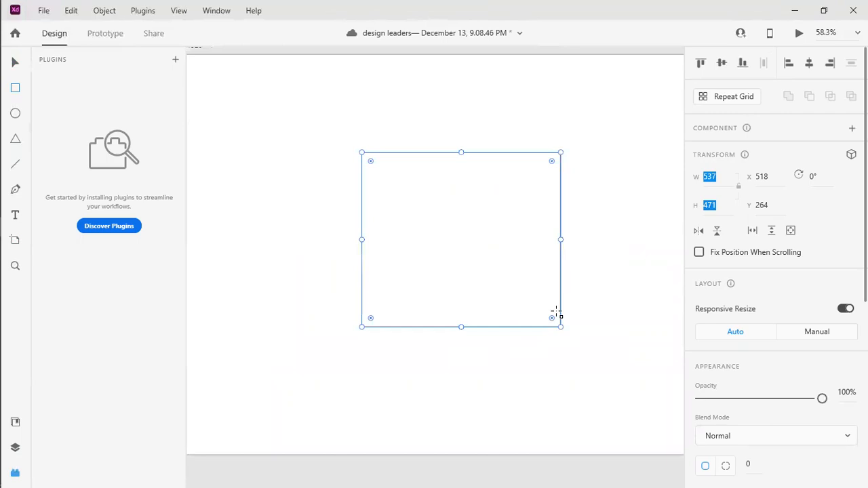
# Fill the new rectangle on the web artboard with pure red #FF0000 at 100%.
pyautogui.scroll(-4, 770, 252)
pyautogui.click(724, 239)
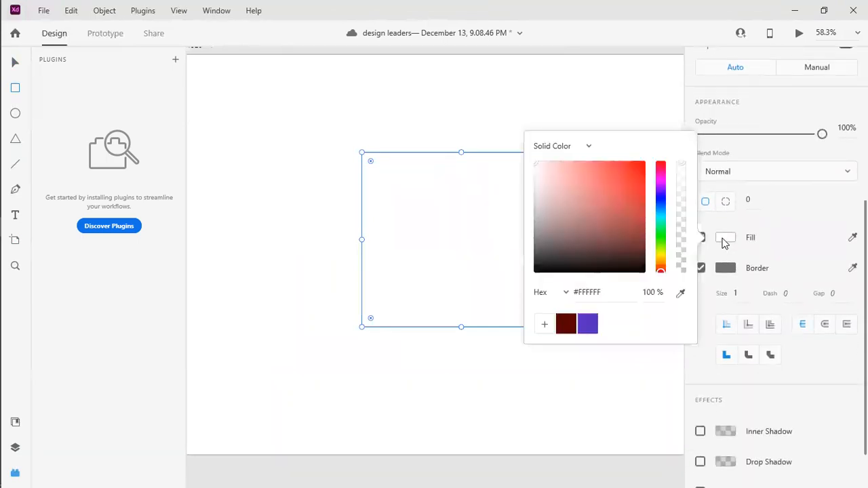
pyautogui.moveTo(637, 183); pyautogui.dragTo(739, 146)
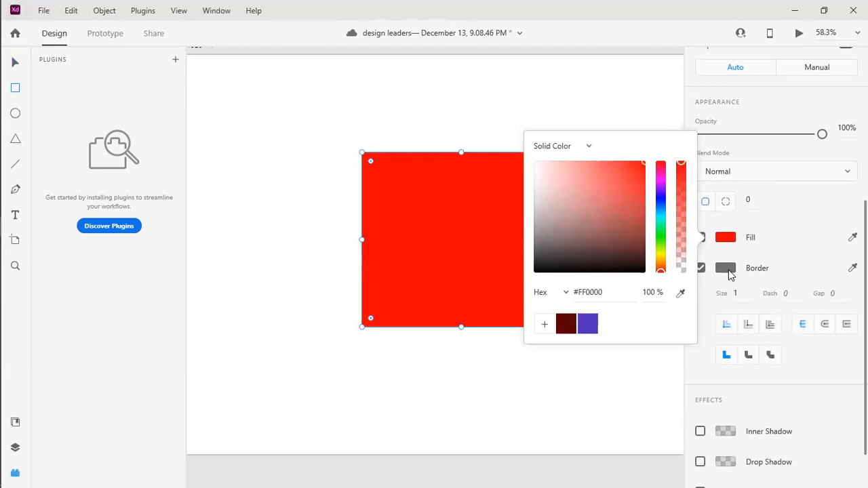
pyautogui.click(797, 240)
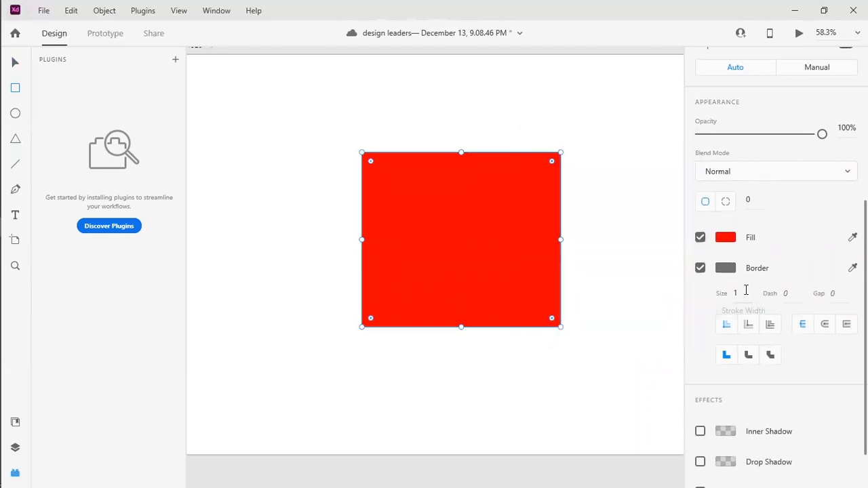
# Try to set the red rectangle's border size to 2.
pyautogui.click(727, 293)
pyautogui.click(744, 291)
pyautogui.click(750, 291)
pyautogui.click(753, 271)
pyautogui.click(755, 270)
pyautogui.click(758, 271)
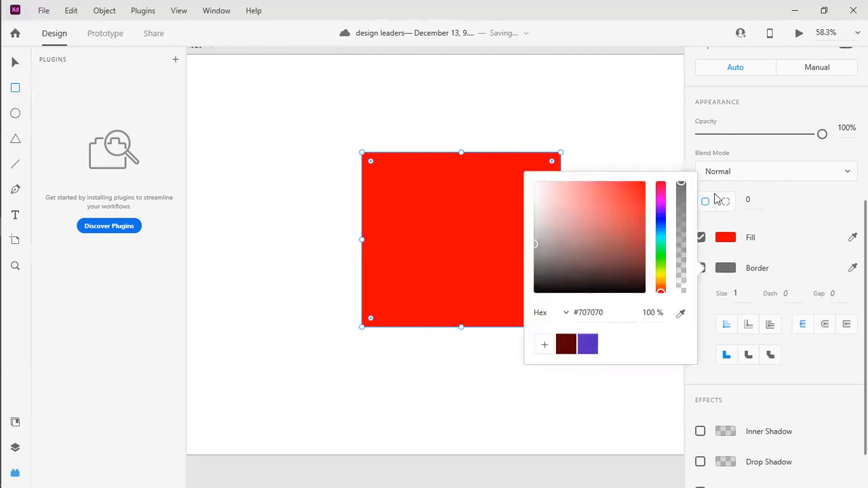
pyautogui.press('Escape')
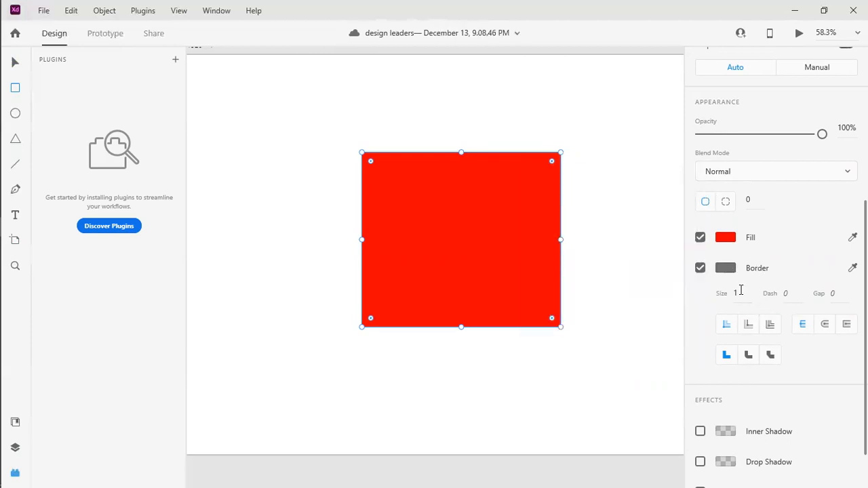
pyautogui.scroll(2, 740, 290)
pyautogui.scroll(-2, 740, 291)
pyautogui.scroll(-2, 722, 212)
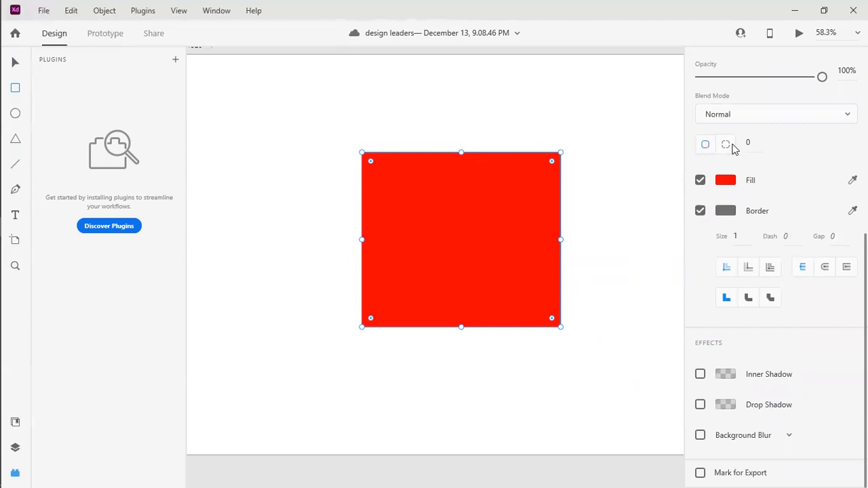
pyautogui.click(734, 236)
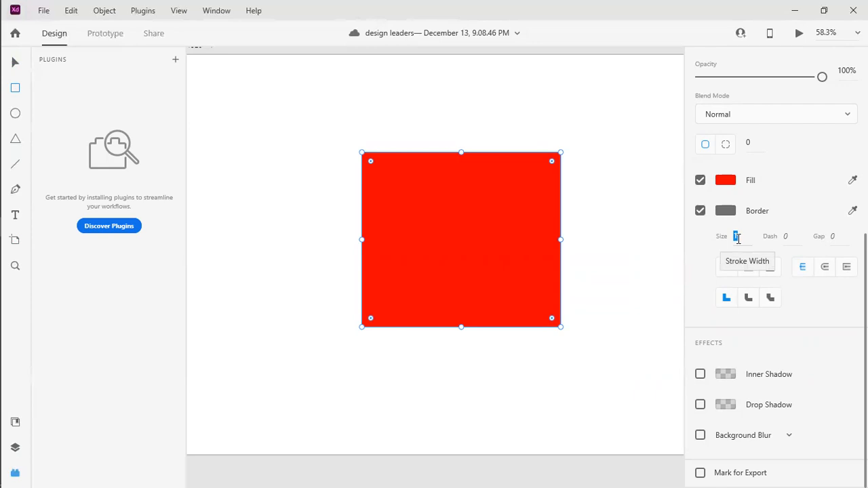
pyautogui.press('2')
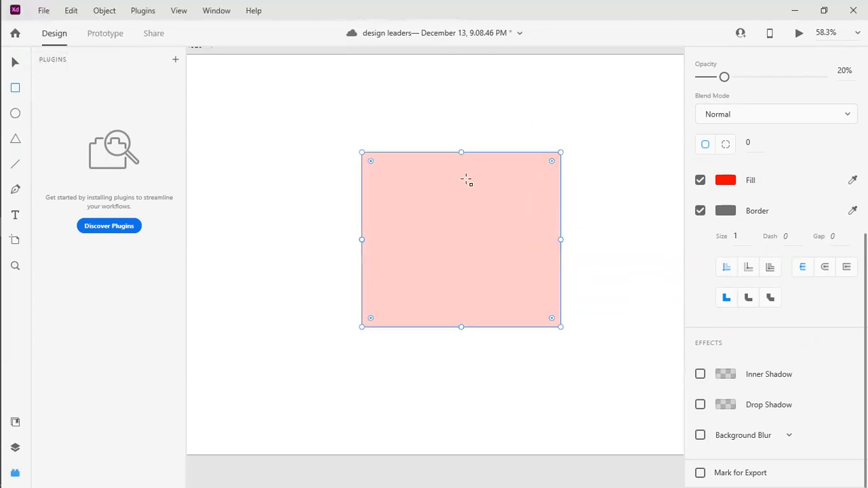
# Delete the faded rectangle and draw a larger one, about 866 by 664, on the Web 1920 – 1 artboard.
pyautogui.click(16, 63)
pyautogui.press('Delete')
pyautogui.click(15, 90)
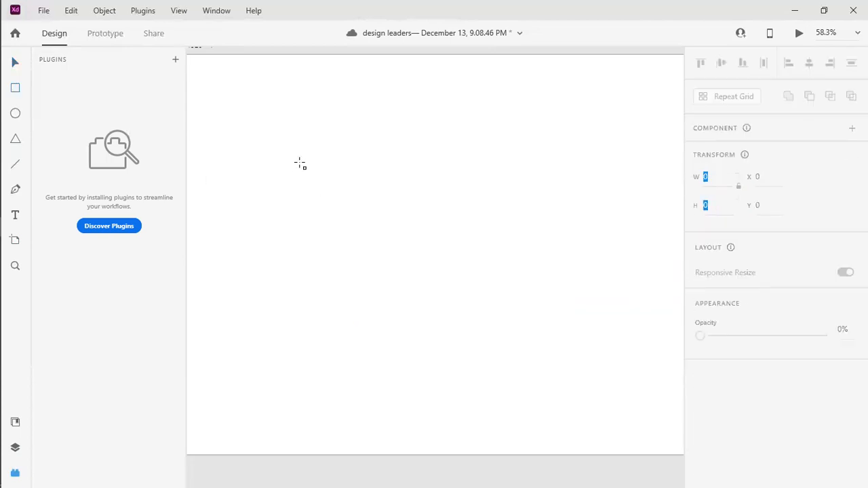
pyautogui.moveTo(599, 347); pyautogui.dragTo(608, 351)
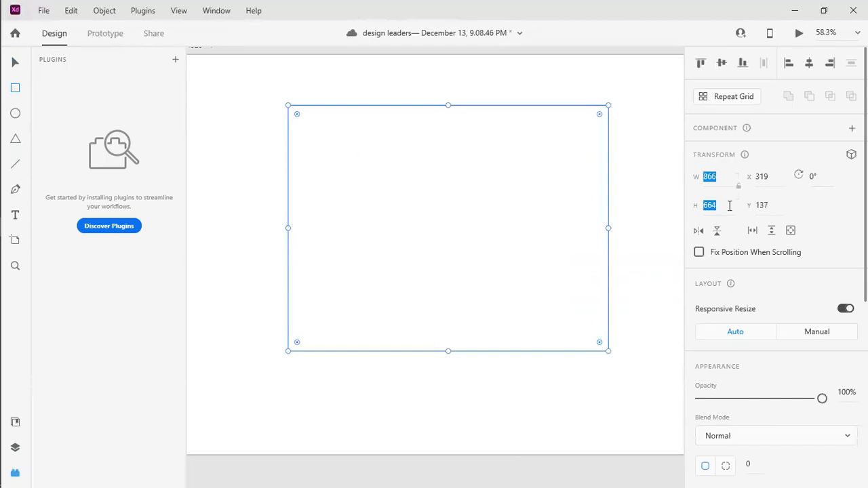
# Fill the large rectangle with bright red.
pyautogui.scroll(-5, 773, 389)
pyautogui.click(726, 238)
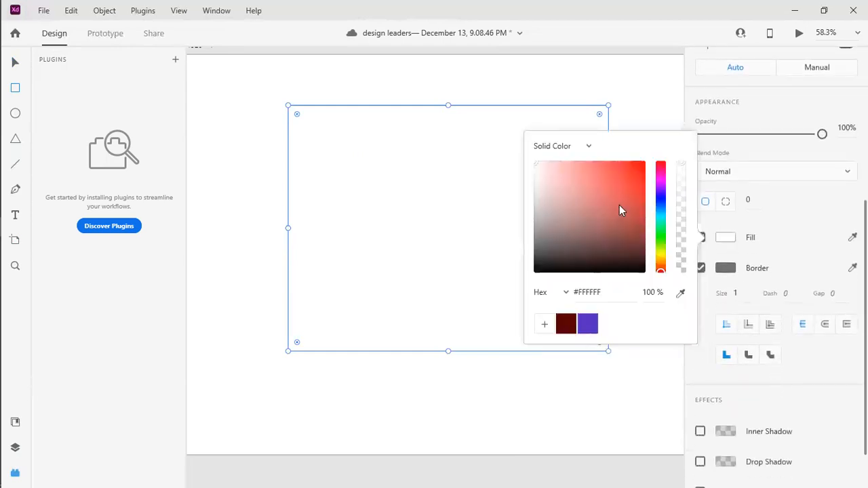
pyautogui.moveTo(619, 205); pyautogui.dragTo(734, 124)
pyautogui.click(659, 89)
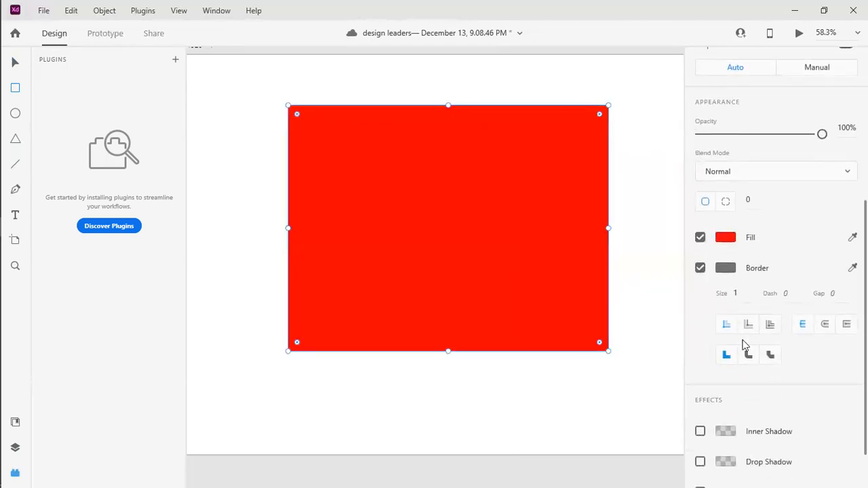
# Turn the large rectangle's border off and on again, and open its border size for editing.
pyautogui.click(735, 293)
pyautogui.scroll(3, 739, 298)
pyautogui.scroll(-4, 743, 301)
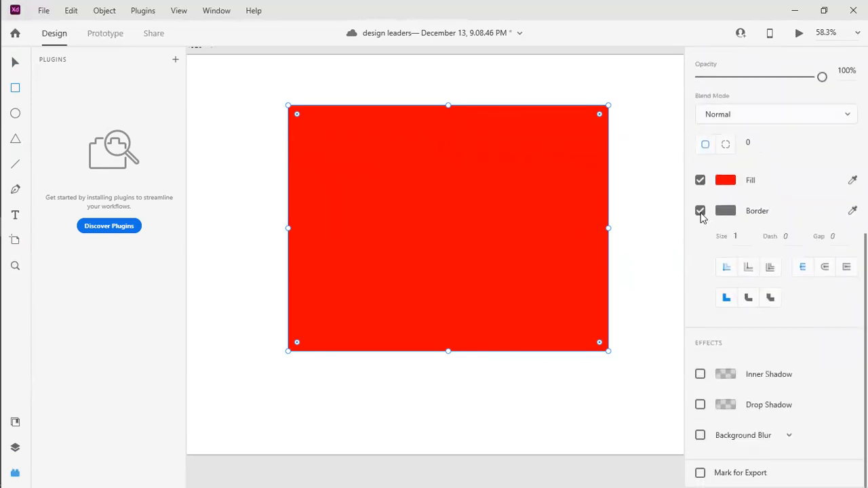
pyautogui.click(700, 212)
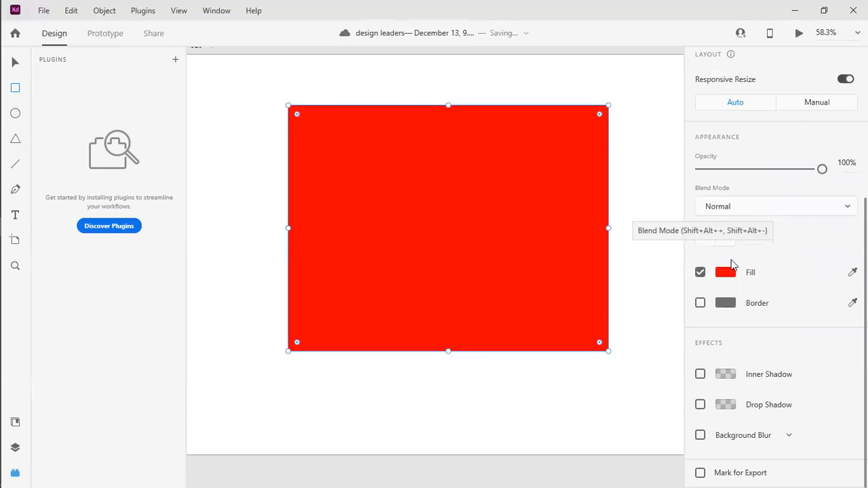
pyautogui.click(705, 212)
pyautogui.click(680, 229)
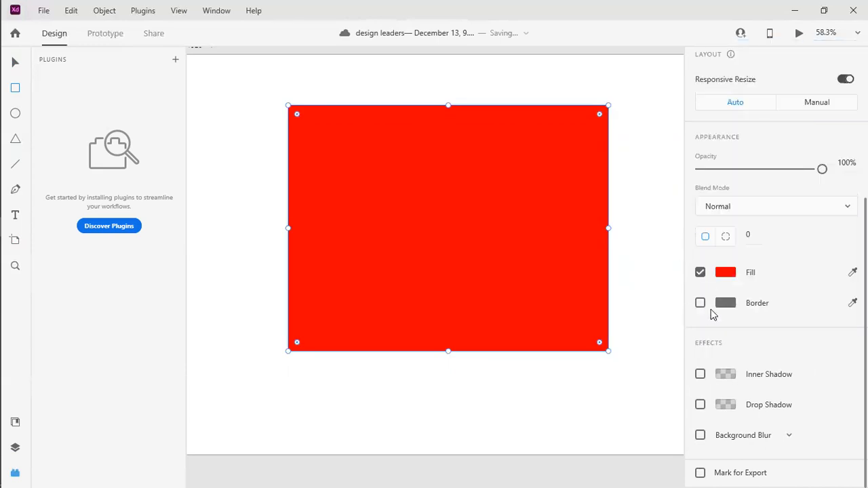
pyautogui.click(700, 304)
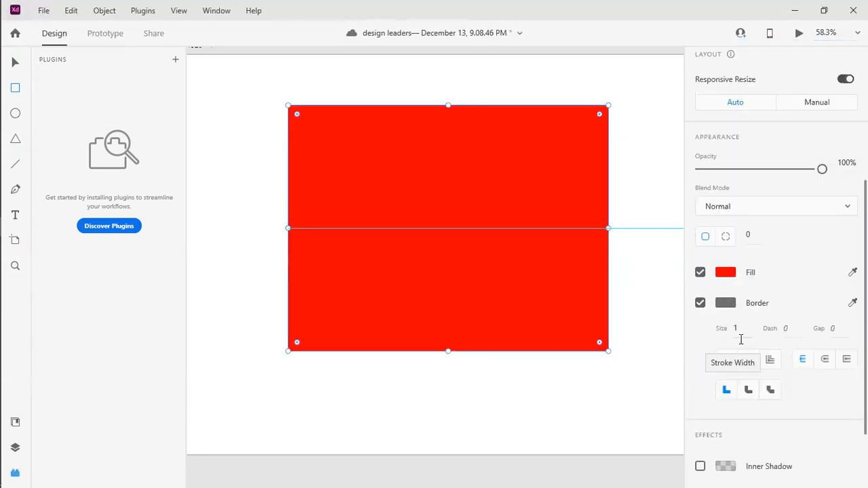
pyautogui.click(735, 329)
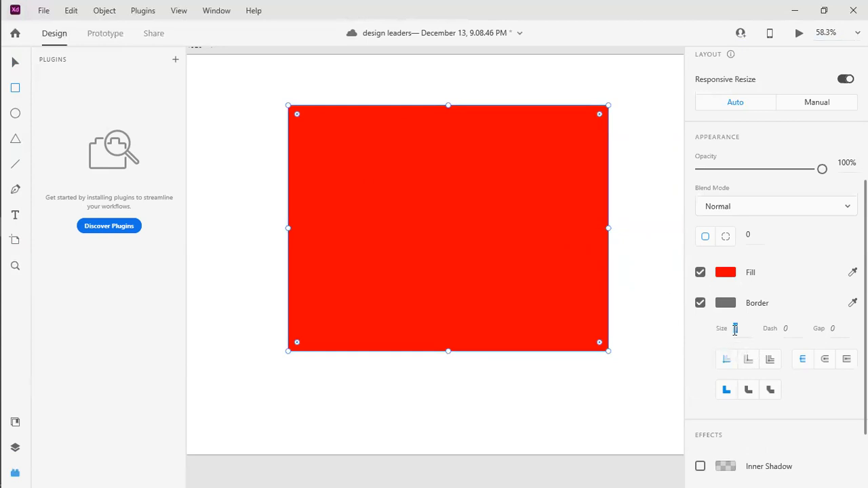
pyautogui.scroll(-3, 758, 366)
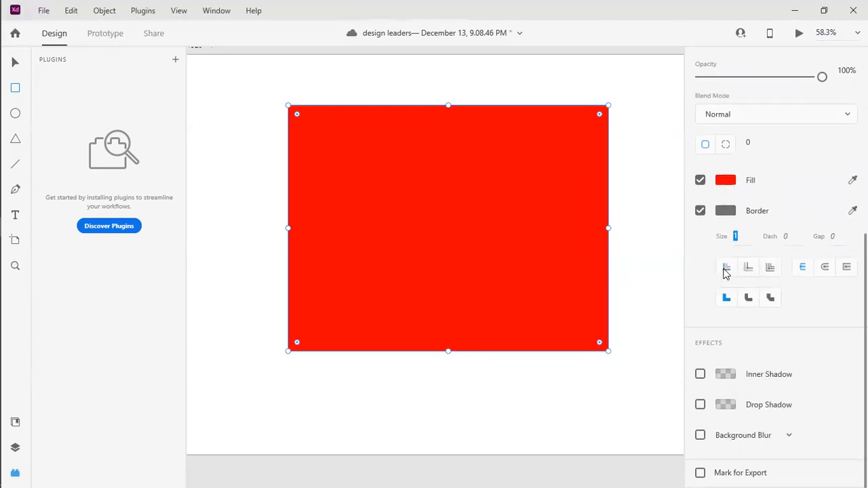
# Shrink the red rectangle from its upper-right corner and draw a long, nearly horizontal line above it.
pyautogui.moveTo(607, 105); pyautogui.dragTo(514, 199)
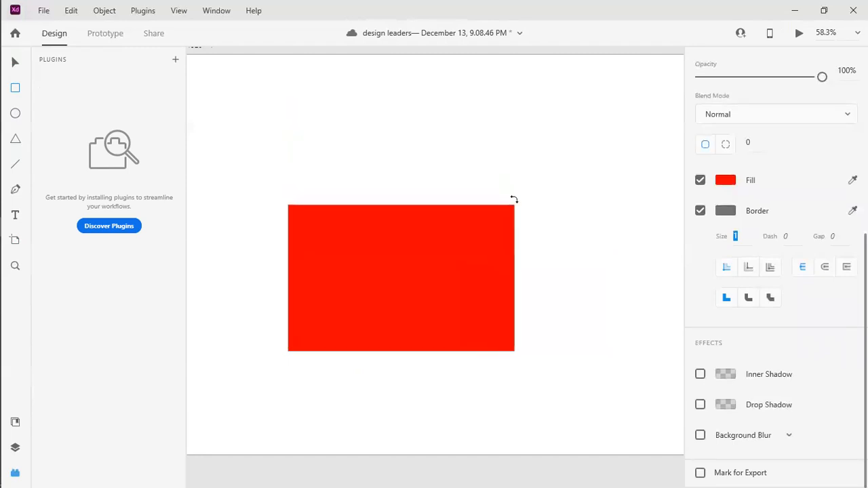
pyautogui.click(15, 164)
pyautogui.moveTo(277, 151)
pyautogui.mouseDown()
pyautogui.moveTo(597, 161)
pyautogui.moveTo(593, 150)
pyautogui.mouseUp()
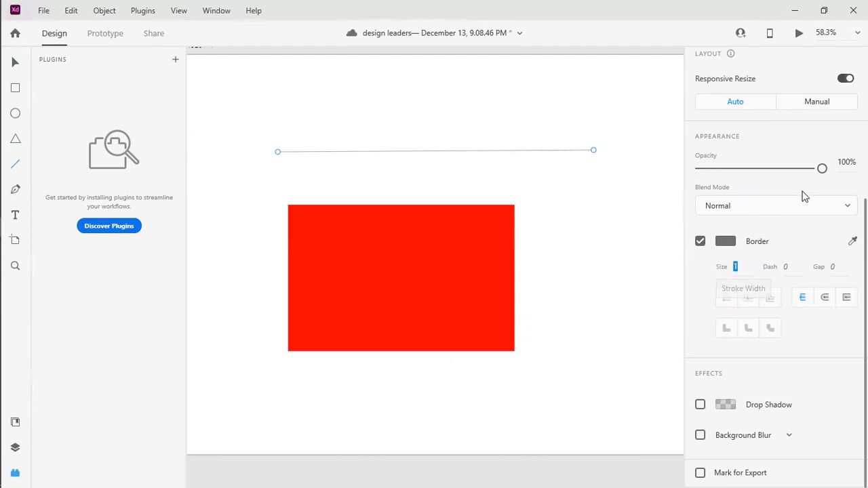
# Turn the line's border off and on again, and open its border size for editing.
pyautogui.moveTo(822, 168)
pyautogui.mouseDown()
pyautogui.moveTo(648, 172)
pyautogui.moveTo(828, 173)
pyautogui.mouseUp()
pyautogui.click(738, 263)
pyautogui.scroll(2, 773, 366)
pyautogui.scroll(-2, 773, 366)
pyautogui.click(738, 267)
pyautogui.click(720, 265)
pyautogui.click(743, 266)
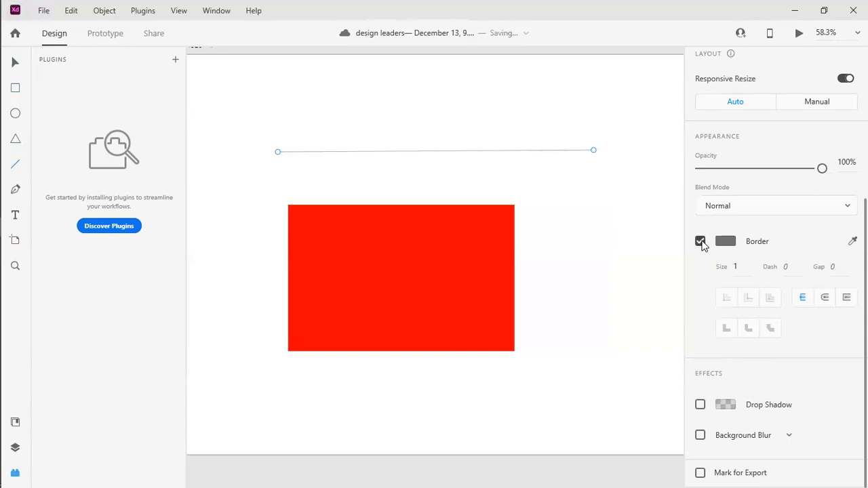
pyautogui.click(700, 241)
pyautogui.click(700, 333)
pyautogui.click(734, 358)
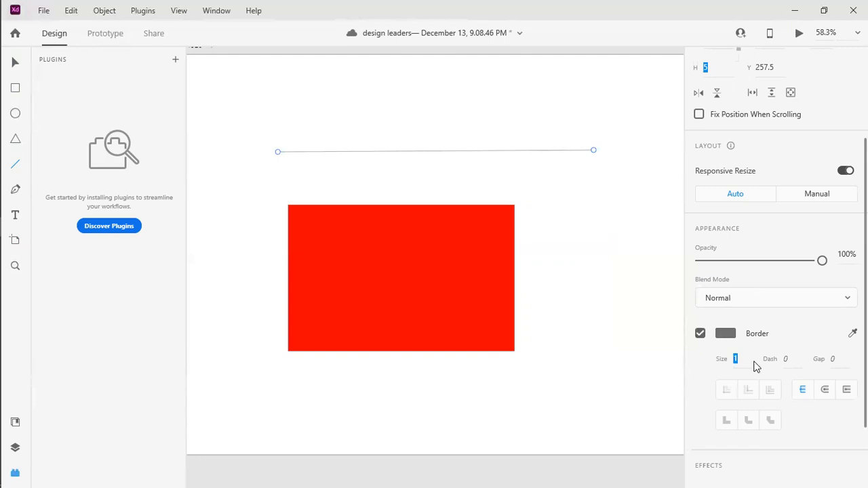
pyautogui.scroll(-3, 756, 366)
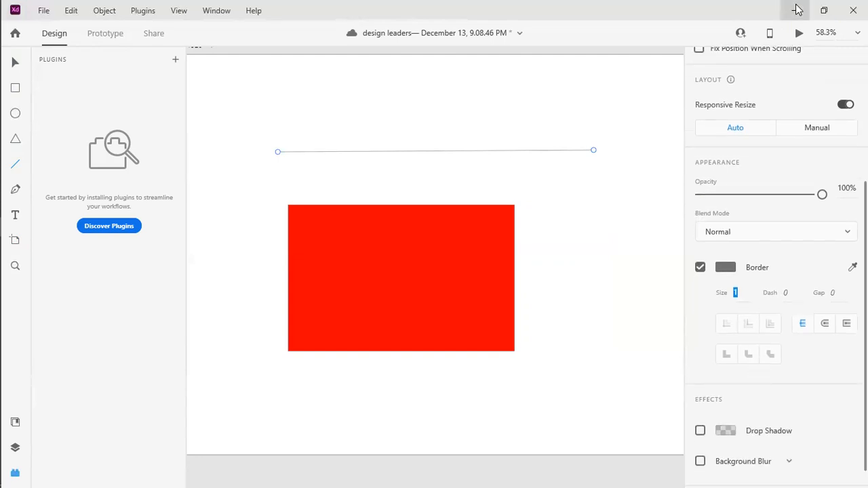
pyautogui.click(795, 10)
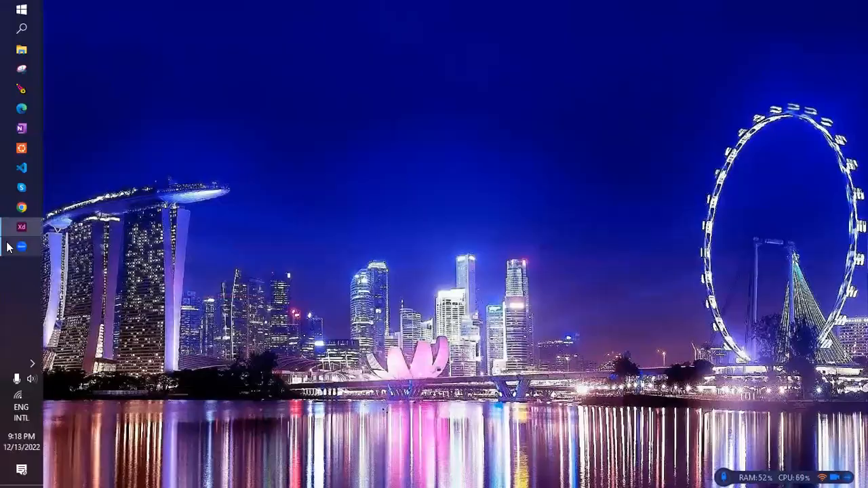
pyautogui.click(18, 231)
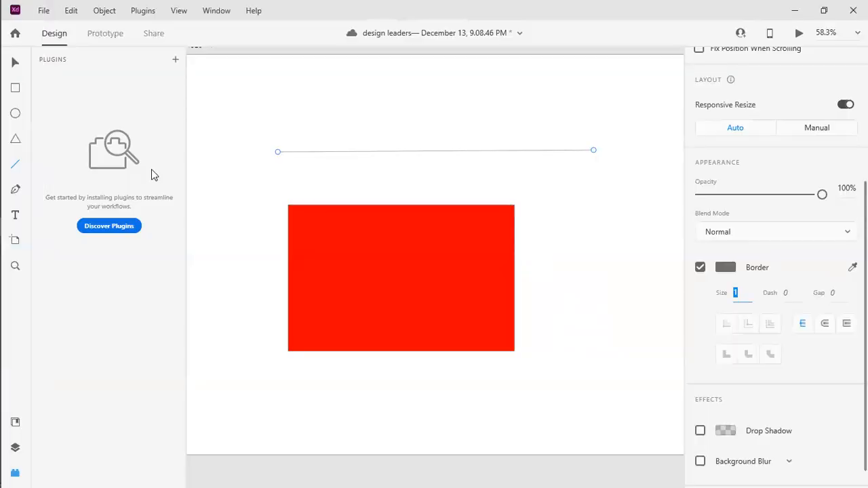
# Set the red rectangle's border size to 22 and then 44, and switch its stroke position to outer and finally center.
pyautogui.click(15, 61)
pyautogui.click(431, 234)
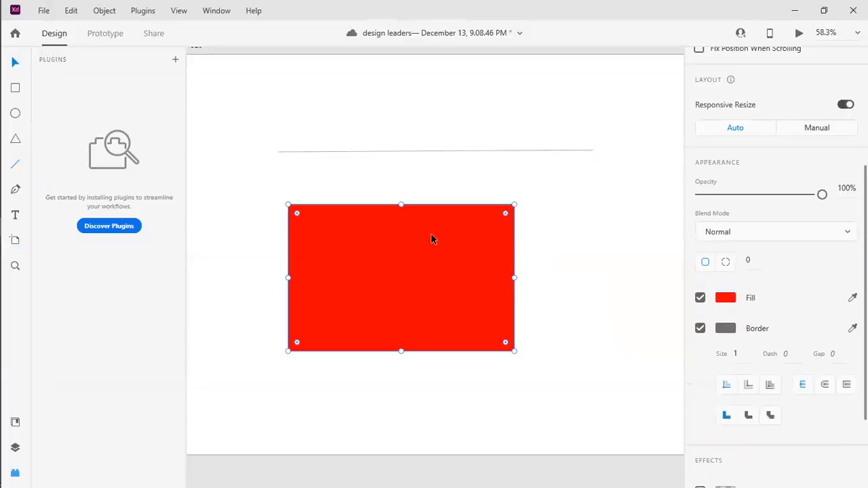
pyautogui.click(747, 354)
pyautogui.write('22')
pyautogui.press('Return')
pyautogui.click(743, 353)
pyautogui.write('44')
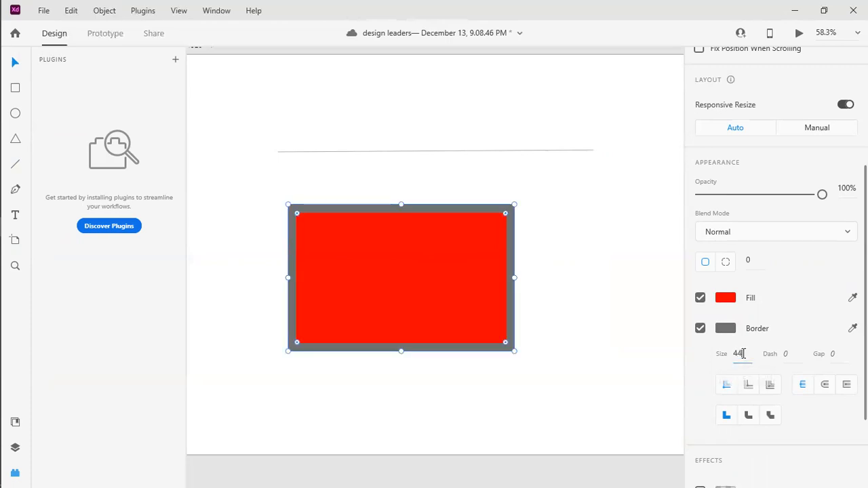
pyautogui.press('Return')
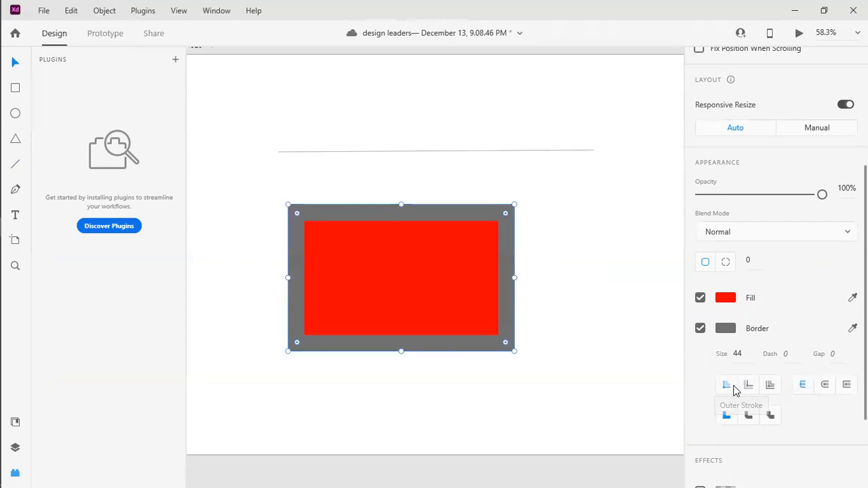
pyautogui.click(748, 385)
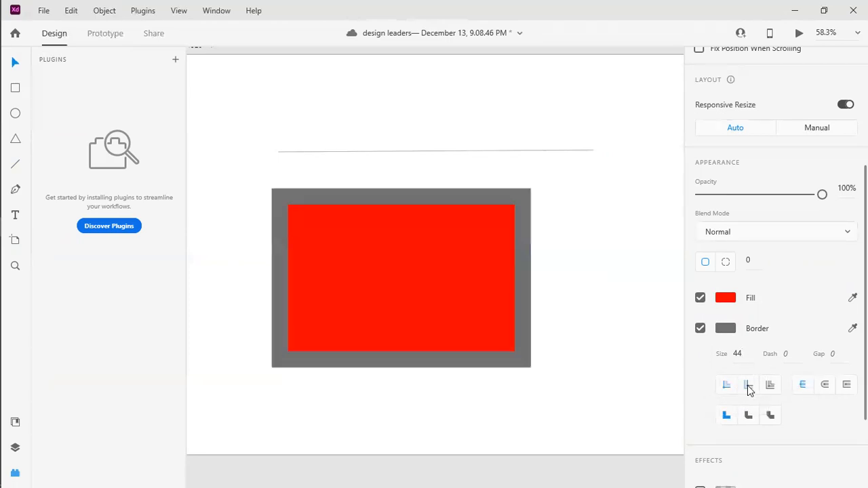
pyautogui.click(770, 385)
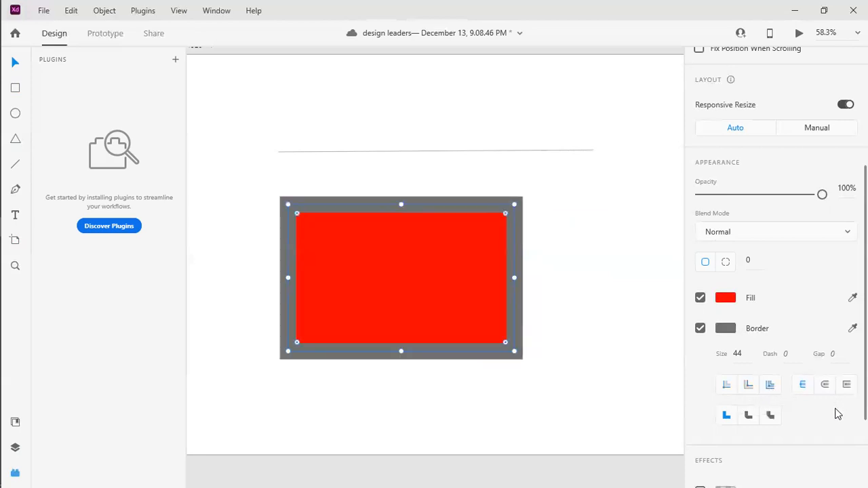
# Select the line above the rectangle and set its border size to 11.
pyautogui.moveTo(519, 105); pyautogui.dragTo(543, 154)
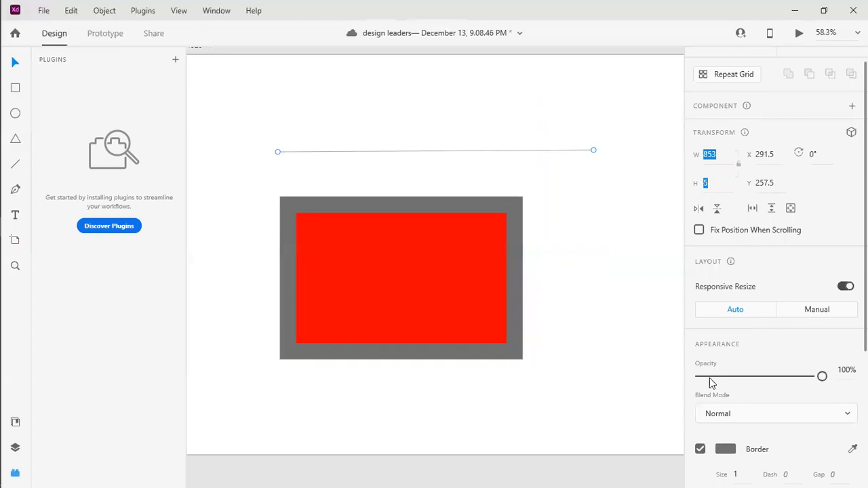
pyautogui.scroll(-5, 712, 382)
pyautogui.click(736, 274)
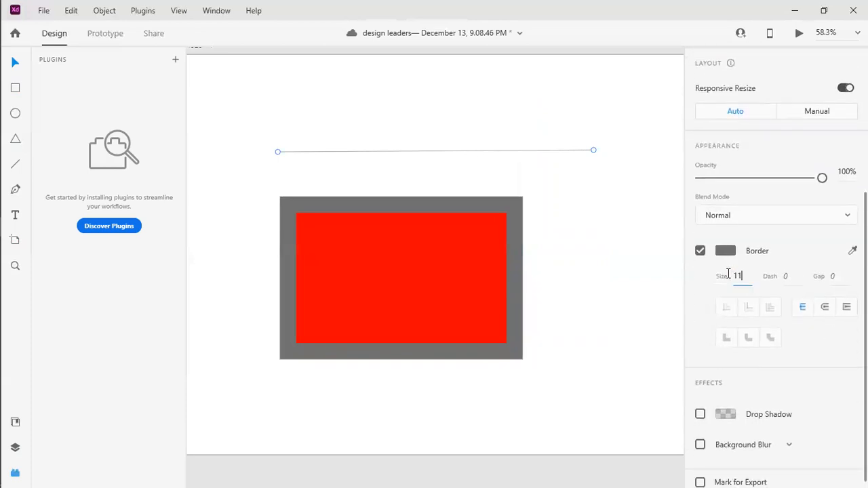
pyautogui.write('11')
pyautogui.press('Return')
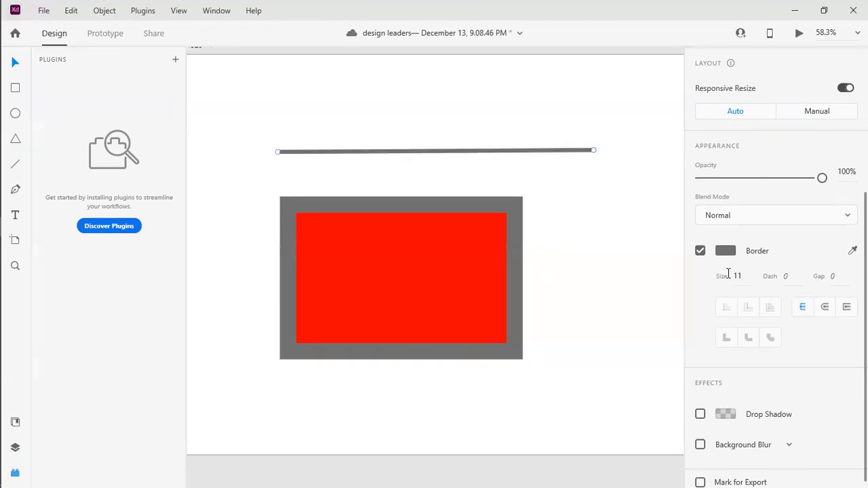
# Increase the line's border size to 77 and try the round cap before applying the projecting cap.
pyautogui.click(731, 275)
pyautogui.write('77')
pyautogui.press('Return')
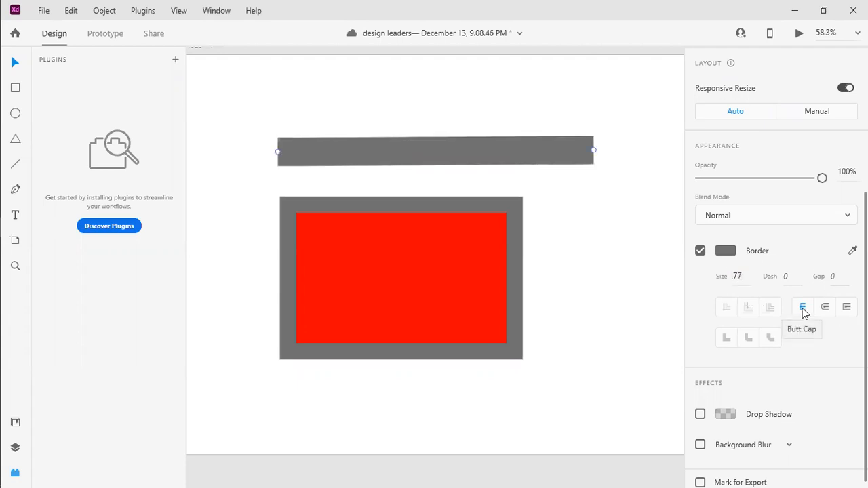
pyautogui.click(824, 310)
pyautogui.click(846, 306)
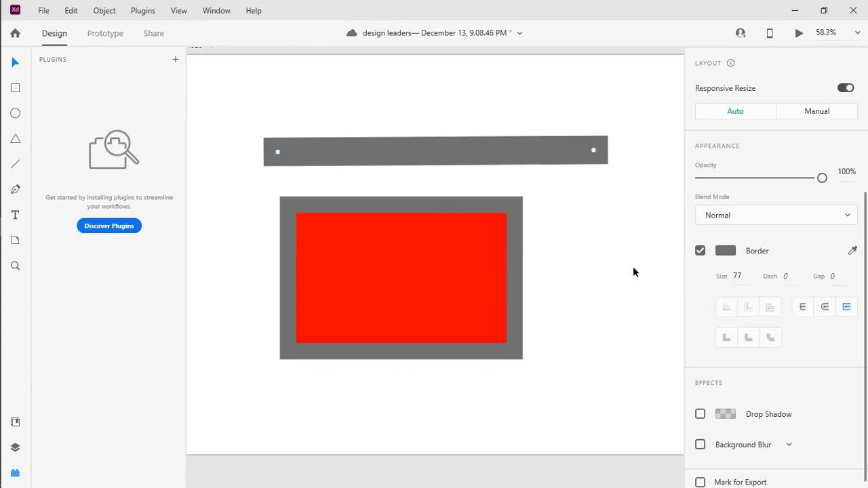
# Select the red rectangle and turn its border off and on again.
pyautogui.click(475, 280)
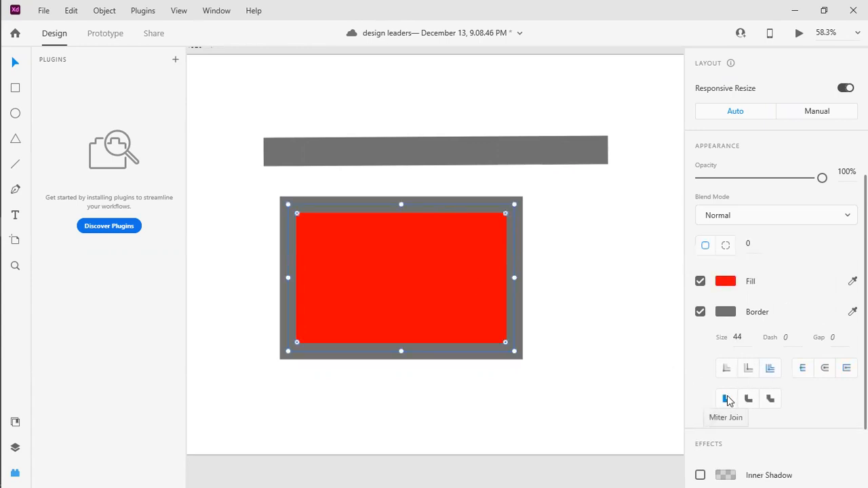
pyautogui.scroll(-2, 727, 395)
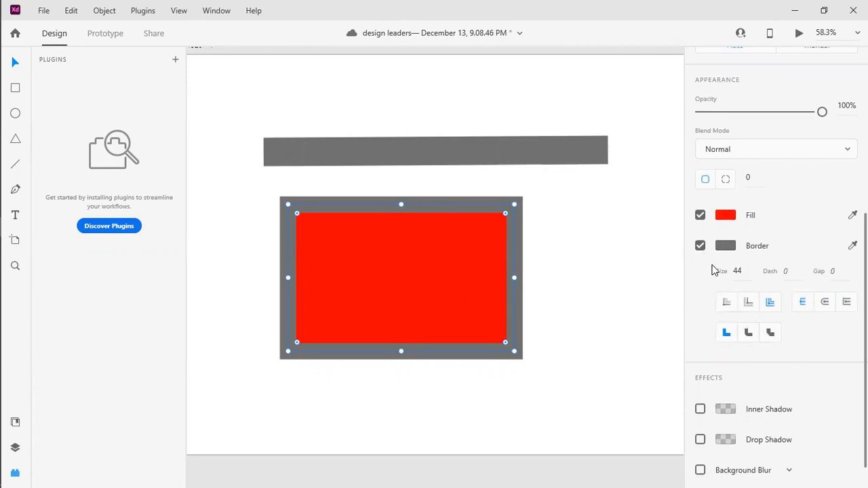
pyautogui.click(699, 245)
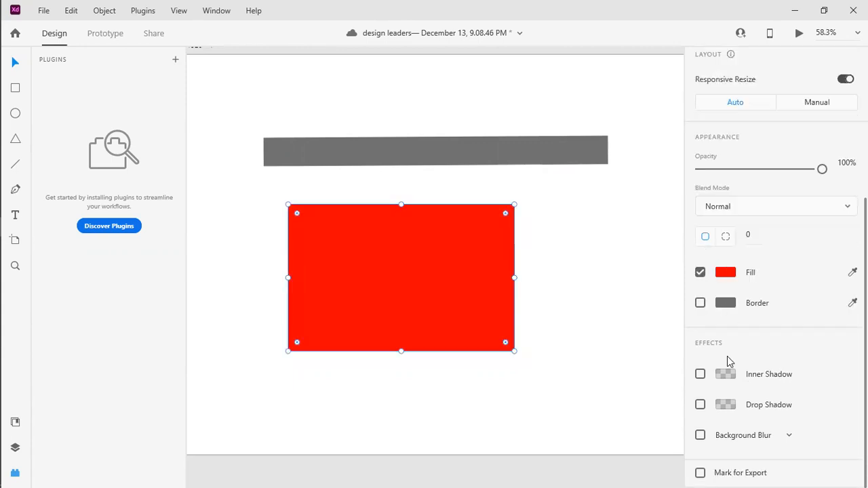
pyautogui.click(700, 303)
# Try the round and bevel joins on the red rectangle's border, and return it to the miter join.
pyautogui.scroll(-3, 793, 341)
pyautogui.click(749, 299)
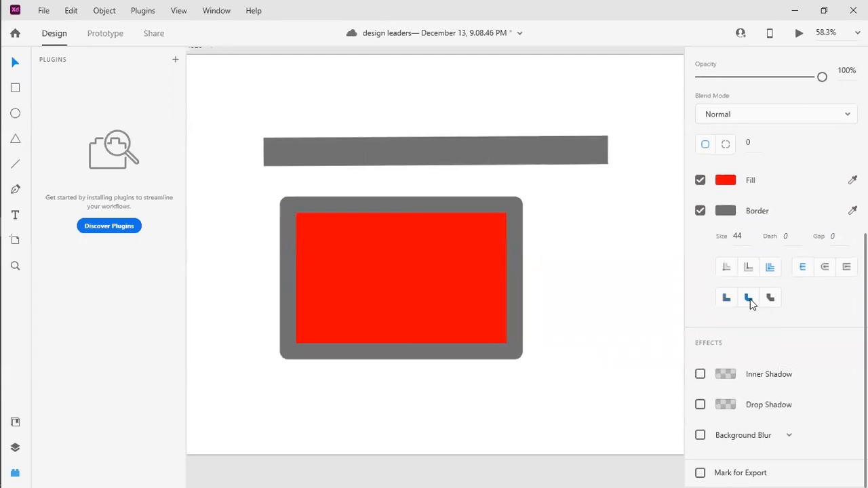
pyautogui.click(771, 298)
pyautogui.click(747, 299)
pyautogui.click(726, 298)
# Try the inner and outer stroke on the red rectangle's border, and return it to the center stroke.
pyautogui.click(726, 267)
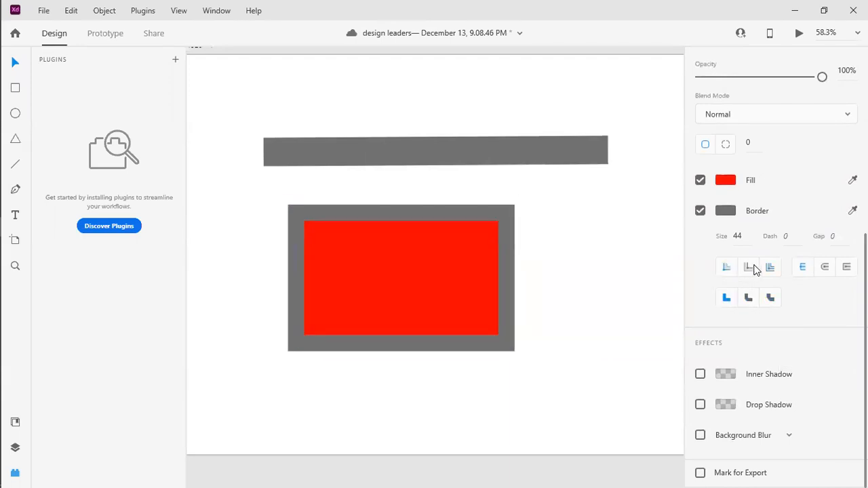
pyautogui.click(751, 268)
pyautogui.click(771, 268)
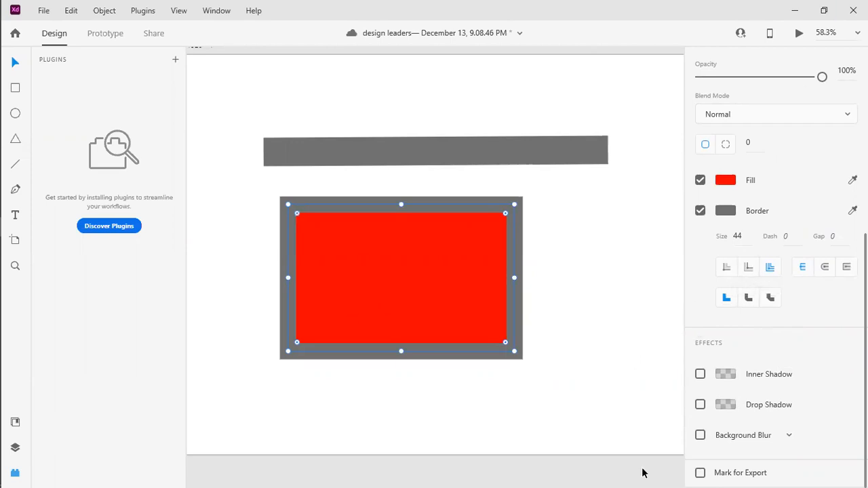
# Turn the red rectangle's inner shadow on and off, and lower its fill color's opacity to 20%.
pyautogui.click(700, 375)
pyautogui.click(701, 375)
pyautogui.click(726, 182)
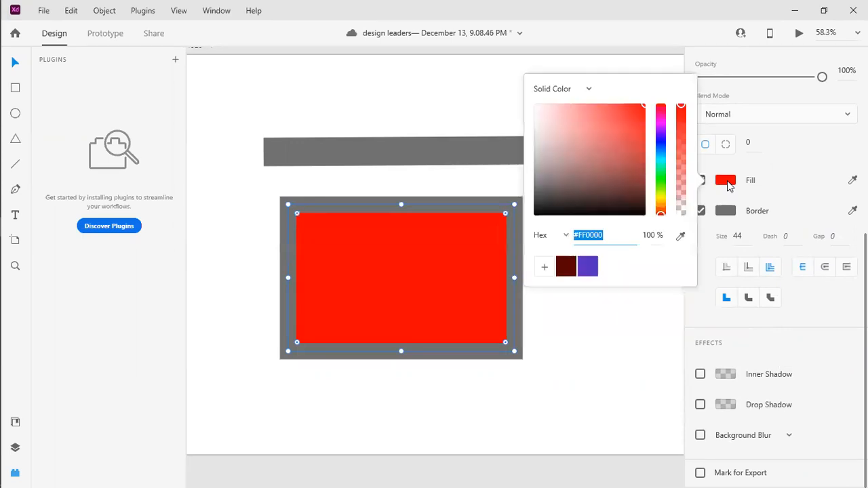
pyautogui.moveTo(681, 110); pyautogui.dragTo(687, 200)
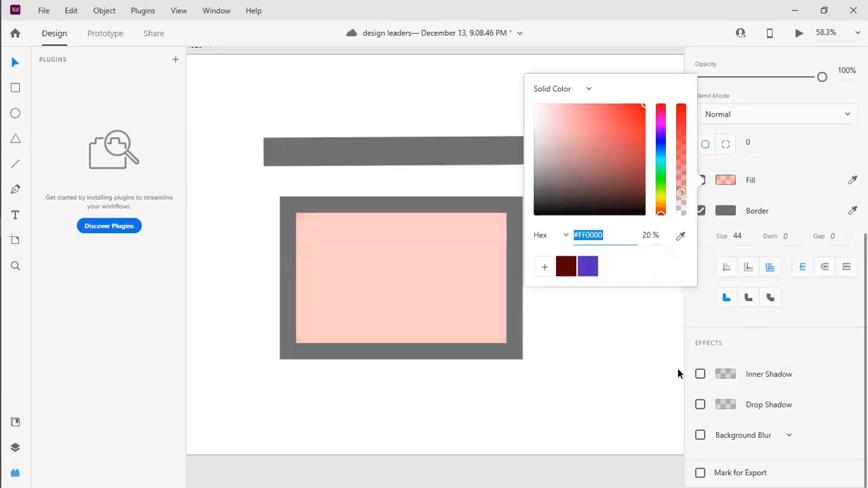
# Turn on the rectangle's inner shadow and set its color to #0C0909 at 100% opacity.
pyautogui.click(700, 375)
pyautogui.click(700, 375)
pyautogui.click(700, 375)
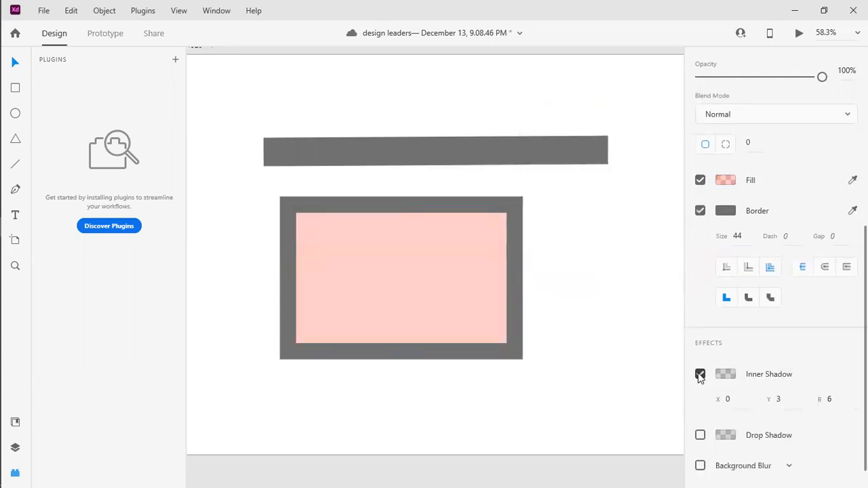
pyautogui.click(725, 374)
pyautogui.moveTo(587, 332)
pyautogui.mouseDown()
pyautogui.moveTo(553, 312)
pyautogui.moveTo(558, 397)
pyautogui.mouseUp()
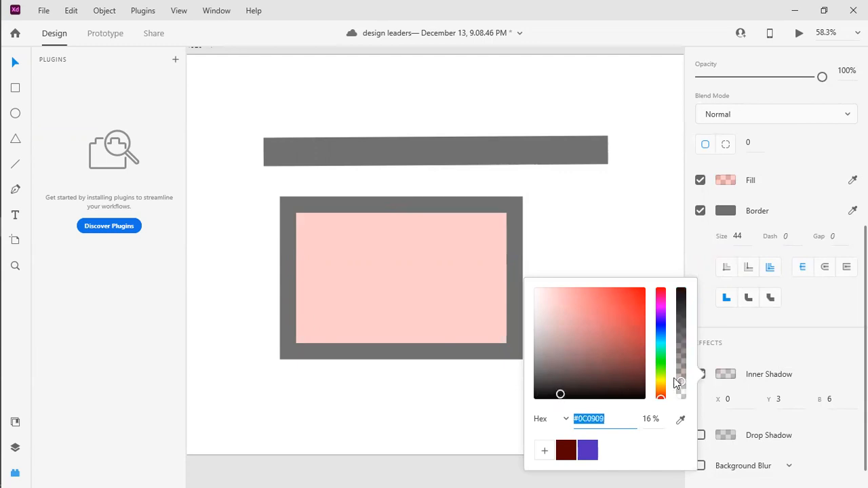
pyautogui.moveTo(682, 381); pyautogui.dragTo(697, 274)
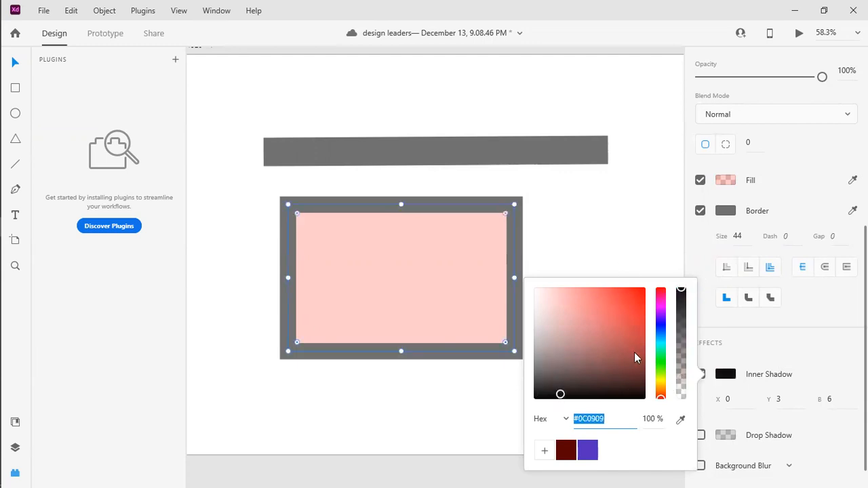
pyautogui.click(798, 344)
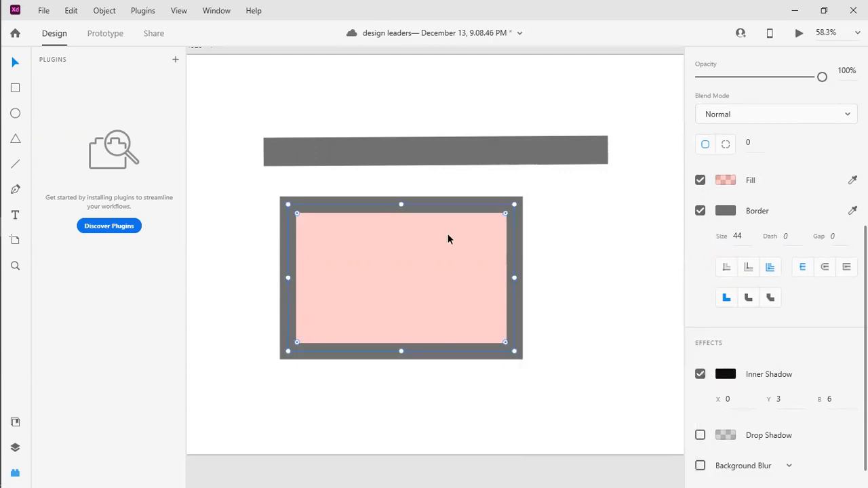
# Switch the rectangle's border to the outer stroke and change its inner shadow color to #EB6767.
pyautogui.click(724, 268)
pyautogui.click(746, 269)
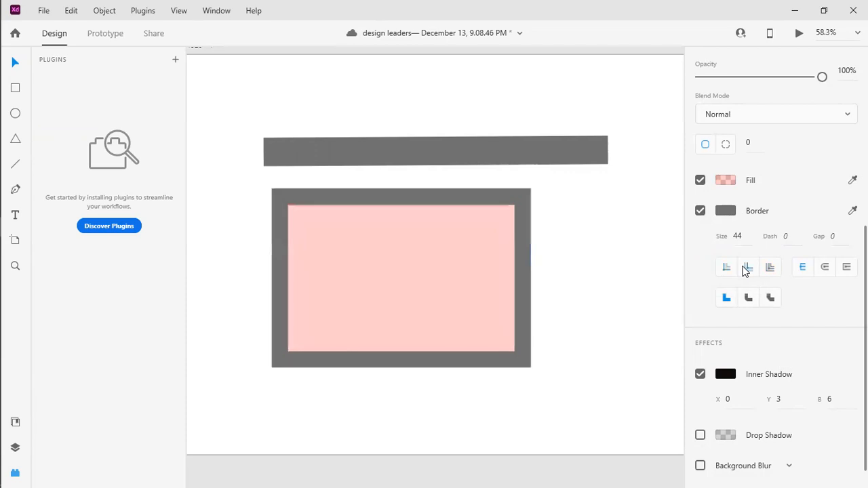
pyautogui.click(723, 373)
pyautogui.click(630, 319)
pyautogui.click(596, 296)
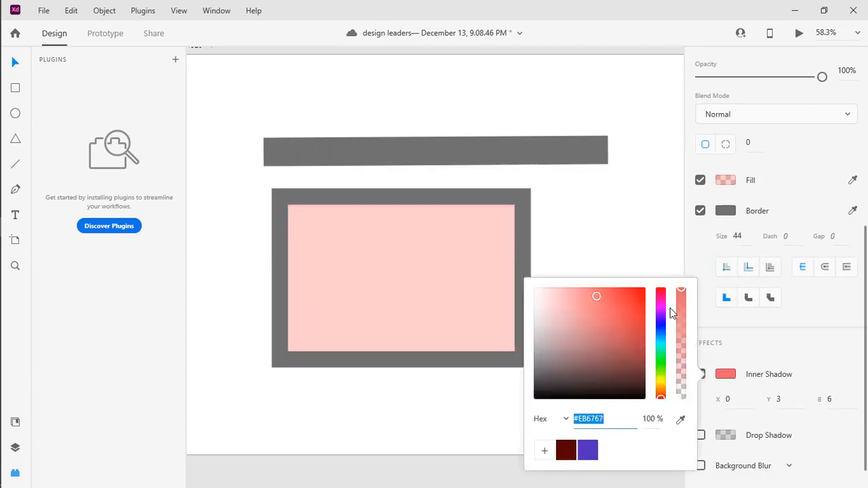
# Turn off the rectangle's fill and its inner shadow.
pyautogui.click(700, 180)
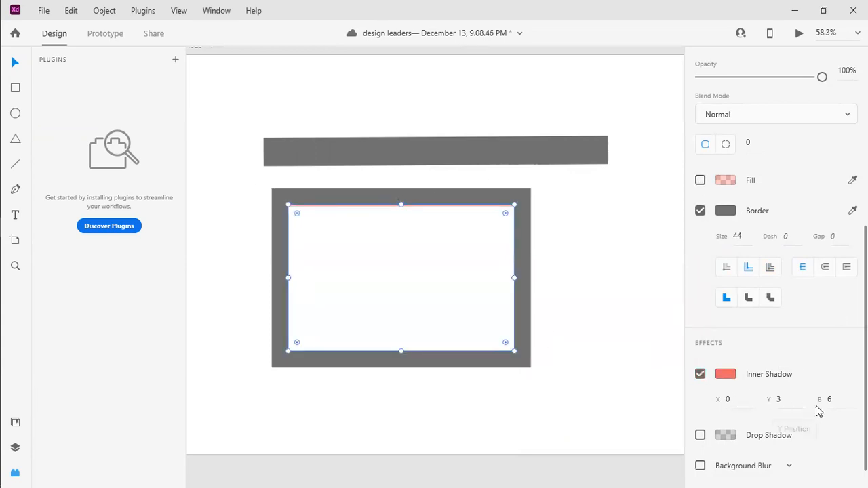
pyautogui.click(700, 374)
pyautogui.click(700, 374)
pyautogui.click(700, 374)
# Turn on the rectangle's drop shadow, adjust the shadow's color and opacity, and turn it off again.
pyautogui.click(699, 404)
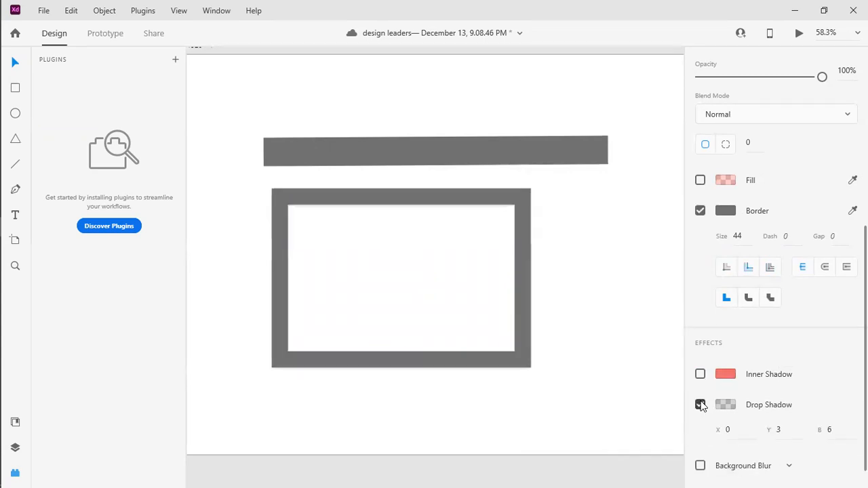
pyautogui.click(723, 405)
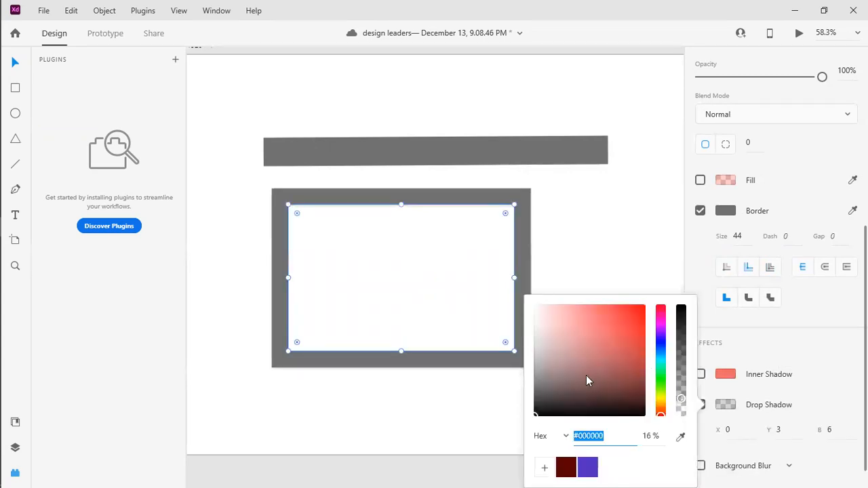
pyautogui.moveTo(556, 379); pyautogui.dragTo(562, 404)
pyautogui.moveTo(681, 399); pyautogui.dragTo(681, 316)
pyautogui.moveTo(680, 349); pyautogui.dragTo(679, 312)
pyautogui.click(719, 404)
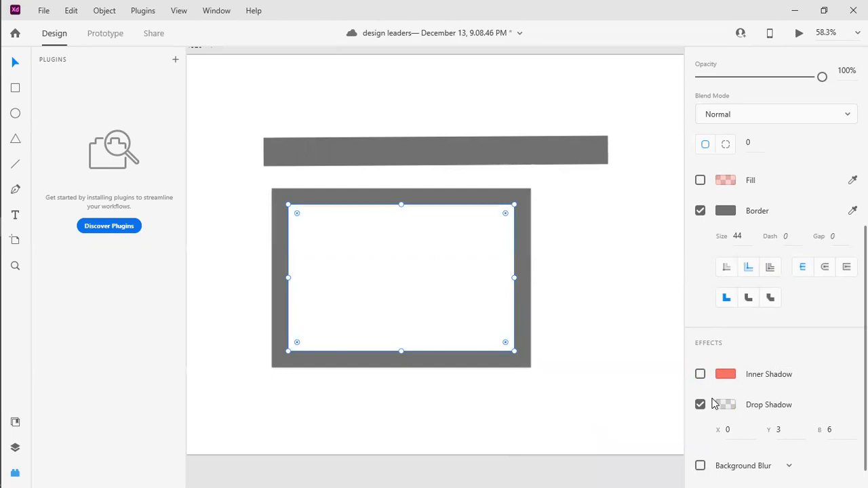
pyautogui.click(700, 404)
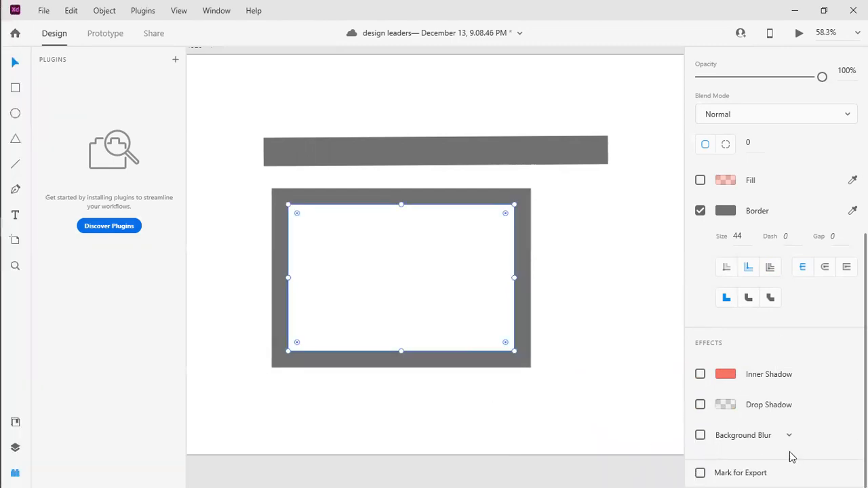
pyautogui.scroll(3, 789, 450)
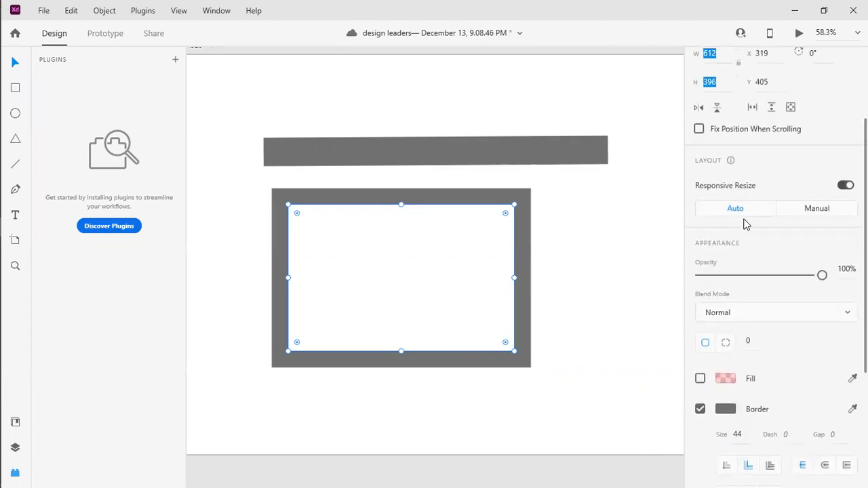
# Delete the thick line and the bordered rectangle from the artboard.
pyautogui.scroll(2, 777, 271)
pyautogui.scroll(1, 777, 271)
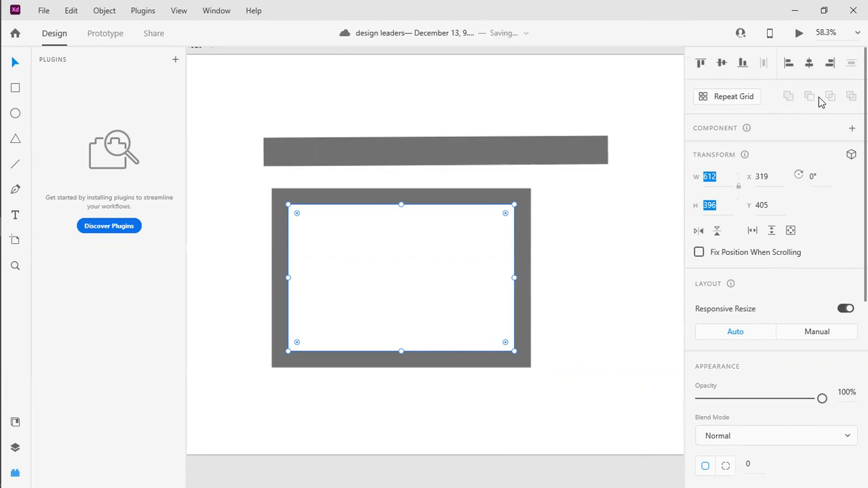
pyautogui.click(215, 202)
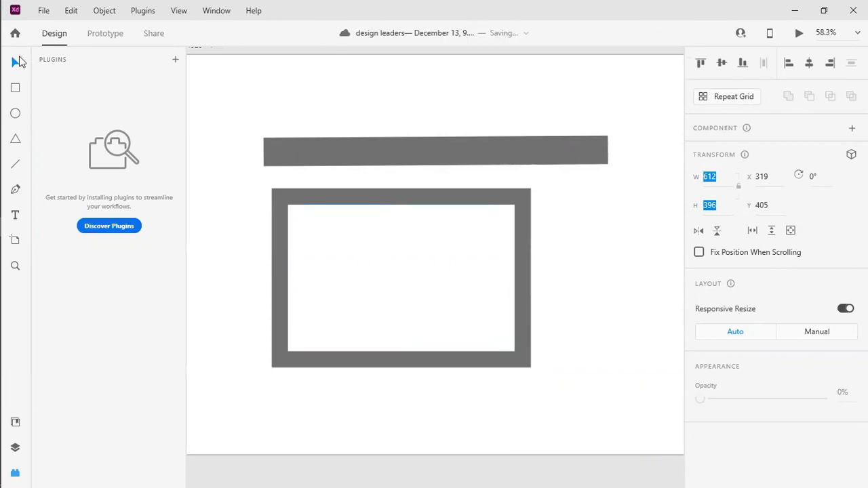
pyautogui.moveTo(306, 100); pyautogui.dragTo(402, 303)
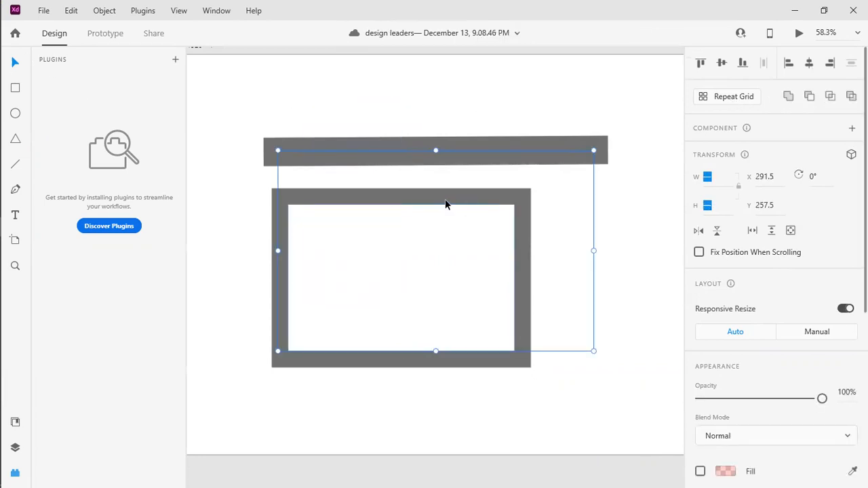
pyautogui.press('0')
pyautogui.press('0')
# Draw a rectangle about 124 × 350 and place two copies of it beside it at staggered heights.
pyautogui.click(15, 88)
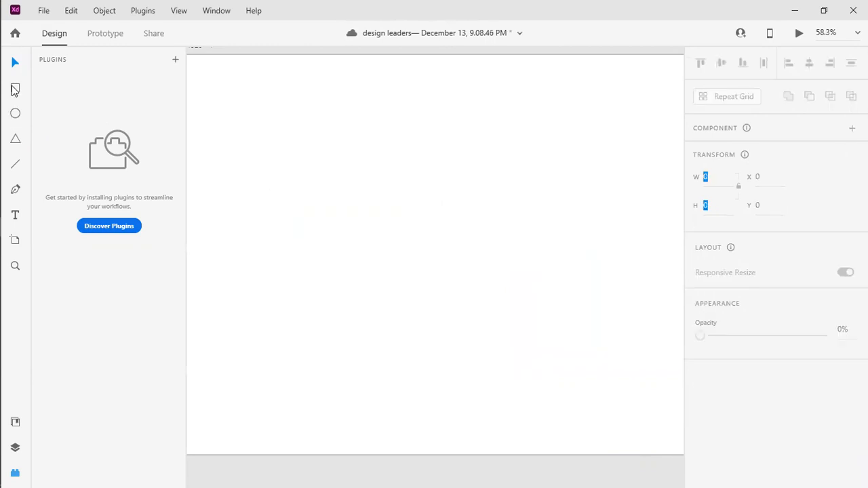
pyautogui.moveTo(230, 120)
pyautogui.mouseDown()
pyautogui.moveTo(313, 246)
pyautogui.moveTo(276, 250)
pyautogui.mouseUp()
pyautogui.click(15, 62)
pyautogui.moveTo(269, 159)
pyautogui.mouseDown()
pyautogui.moveTo(462, 152)
pyautogui.moveTo(481, 185)
pyautogui.mouseUp()
pyautogui.moveTo(274, 179); pyautogui.dragTo(367, 231)
# Try aligning the three rectangles by their top edges, bottom edges and vertical middles, undoing each alignment.
pyautogui.moveTo(236, 93); pyautogui.dragTo(587, 183)
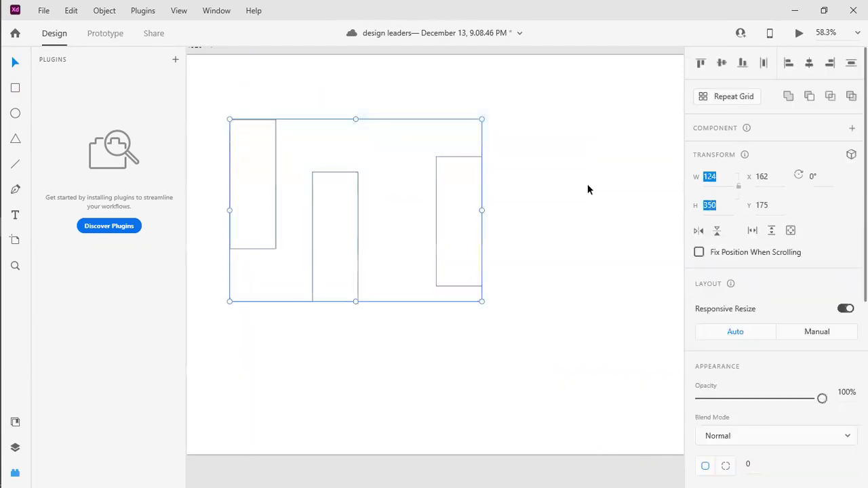
pyautogui.click(701, 63)
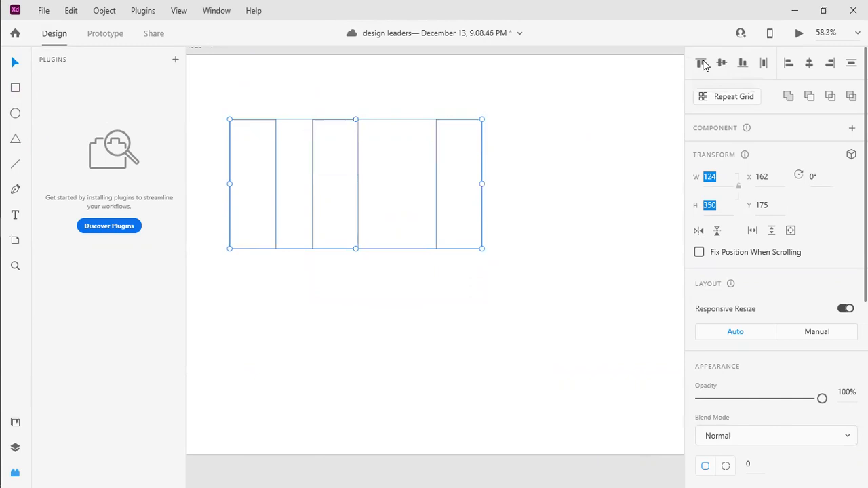
pyautogui.hotkey('ctrl', 'z')
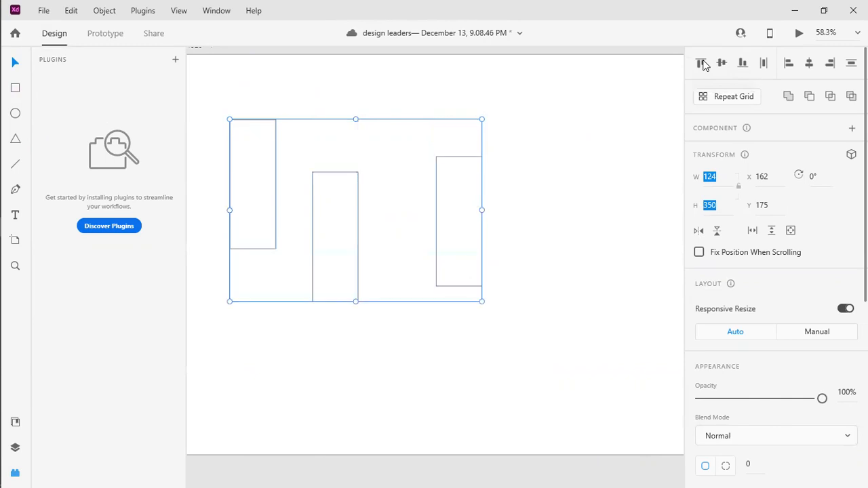
pyautogui.click(742, 66)
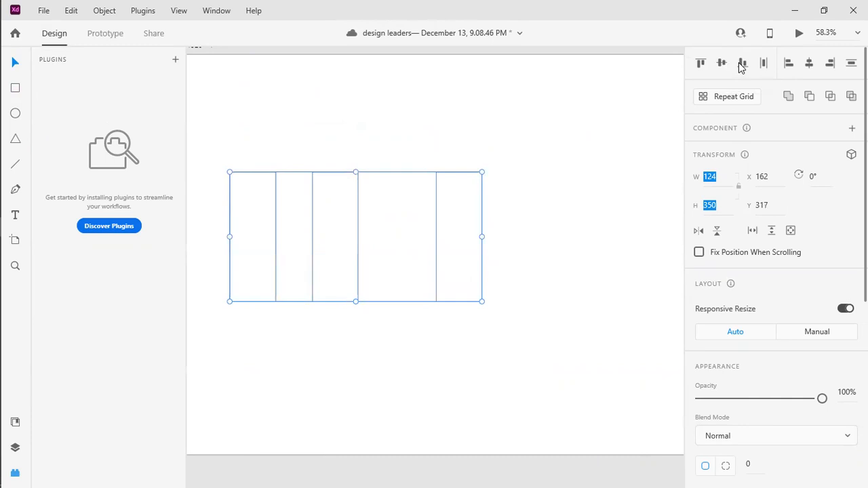
pyautogui.hotkey('ctrl', 'z')
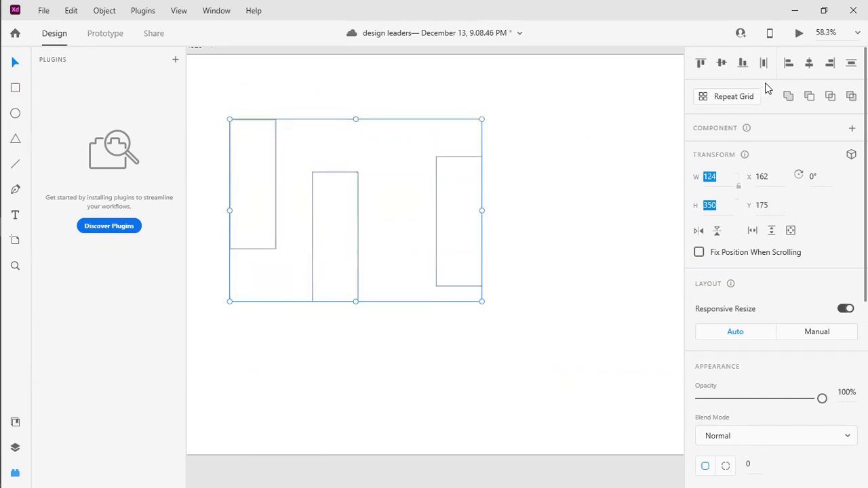
pyautogui.click(721, 63)
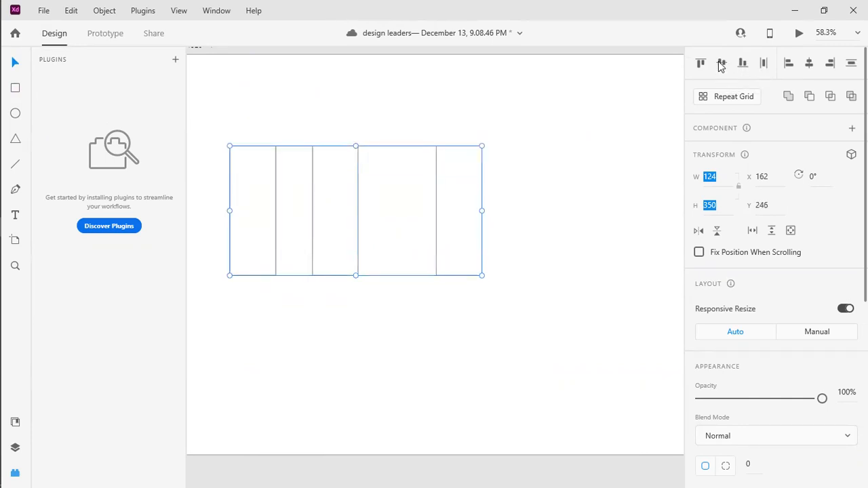
pyautogui.hotkey('ctrl', 'z')
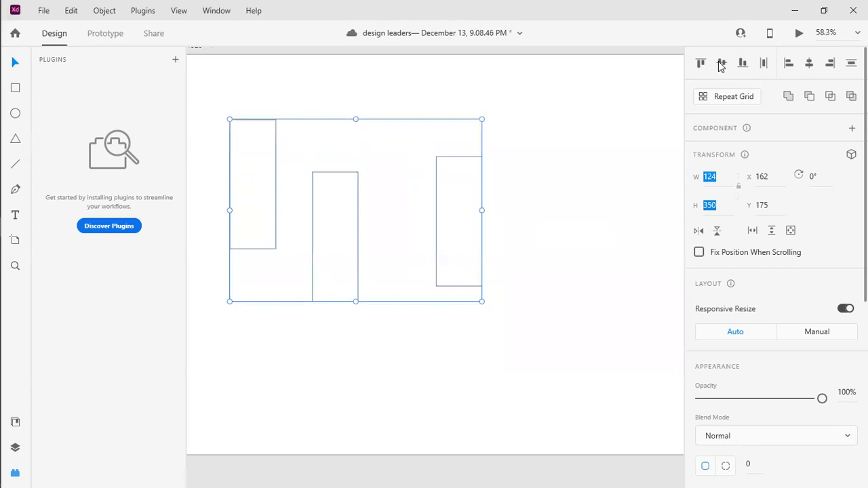
pyautogui.hotkey('ctrl', 'z')
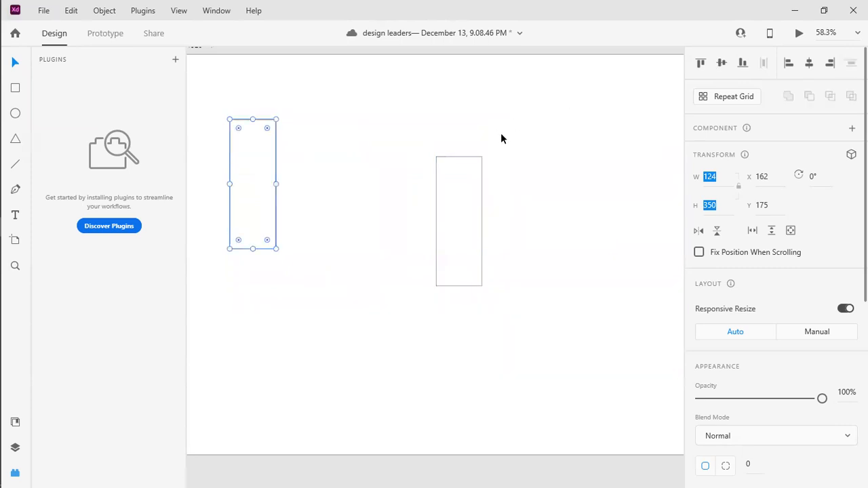
pyautogui.hotkey('ctrl', 'shift', 'z')
# Try aligning the three rectangles on their vertical middles and distributing them horizontally, and undo both changes.
pyautogui.moveTo(247, 103); pyautogui.dragTo(529, 237)
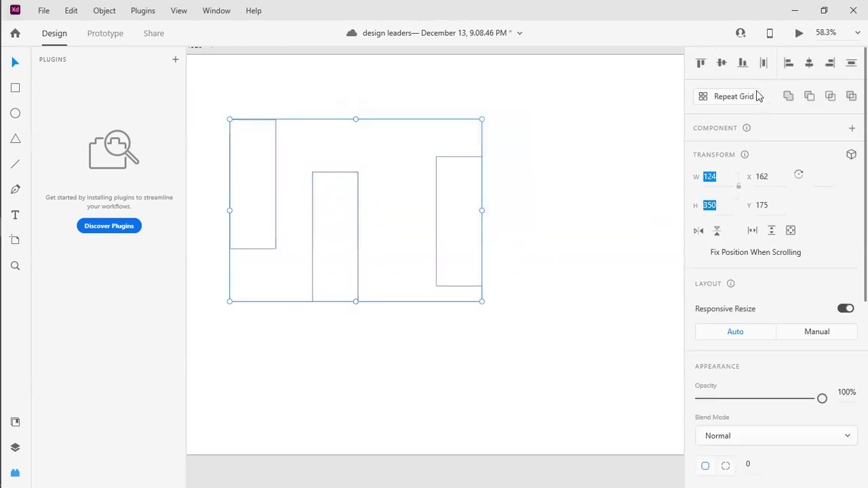
pyautogui.click(721, 63)
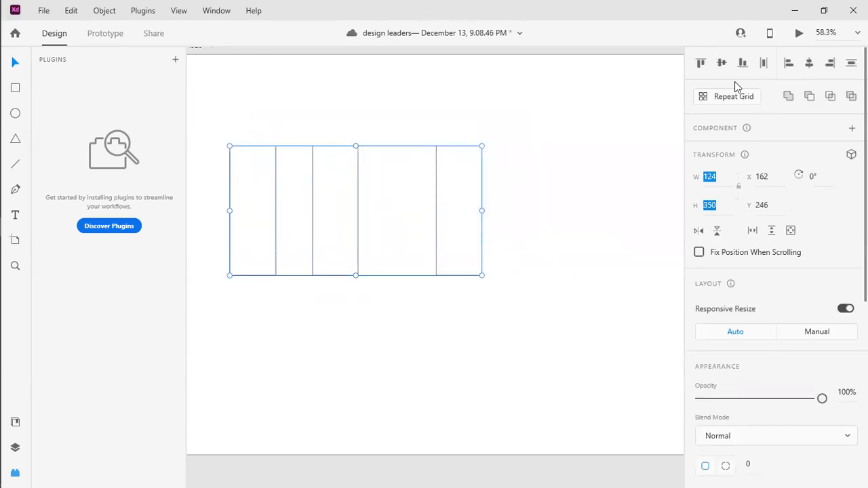
pyautogui.click(764, 63)
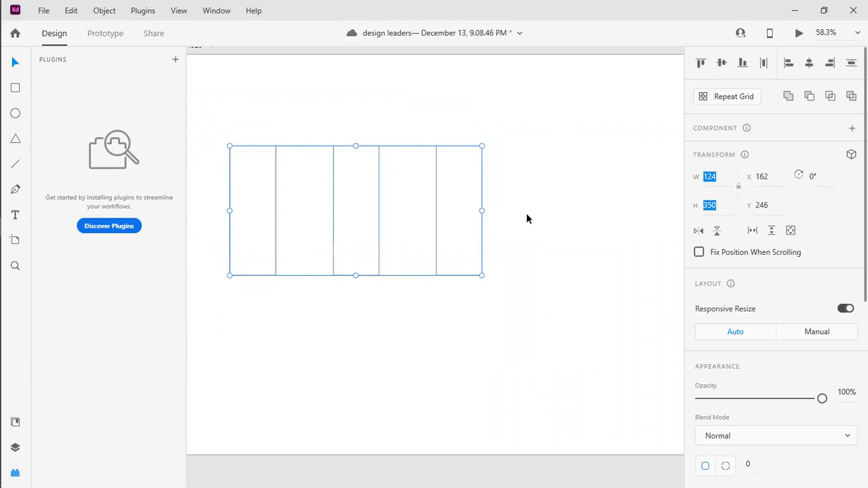
pyautogui.hotkey('ctrl', 'z')
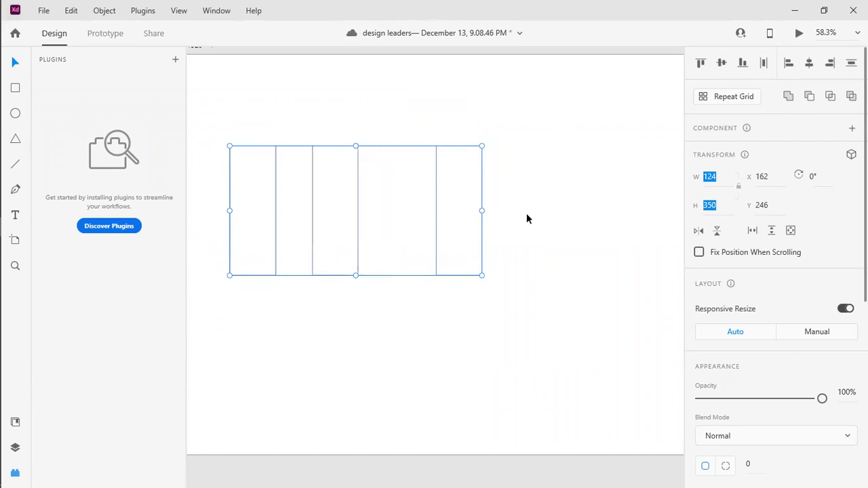
pyautogui.hotkey('ctrl', 'z')
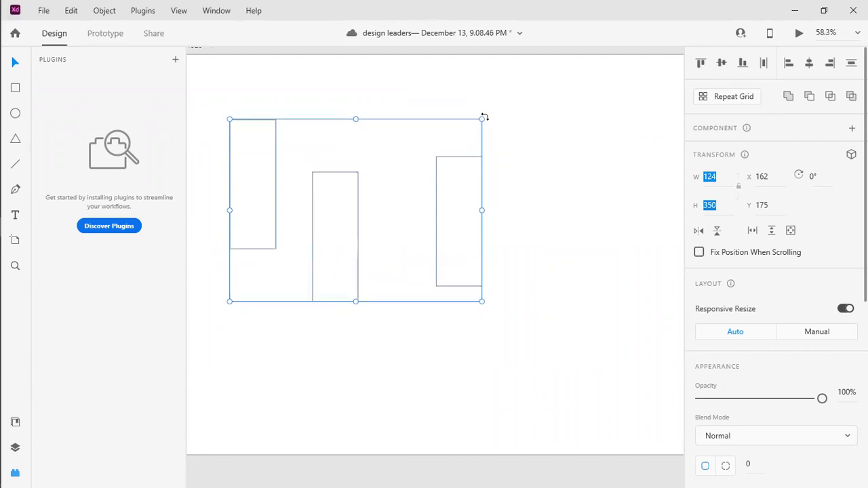
# Rotate the three rectangles together to 90°.
pyautogui.moveTo(511, 143); pyautogui.dragTo(476, 306)
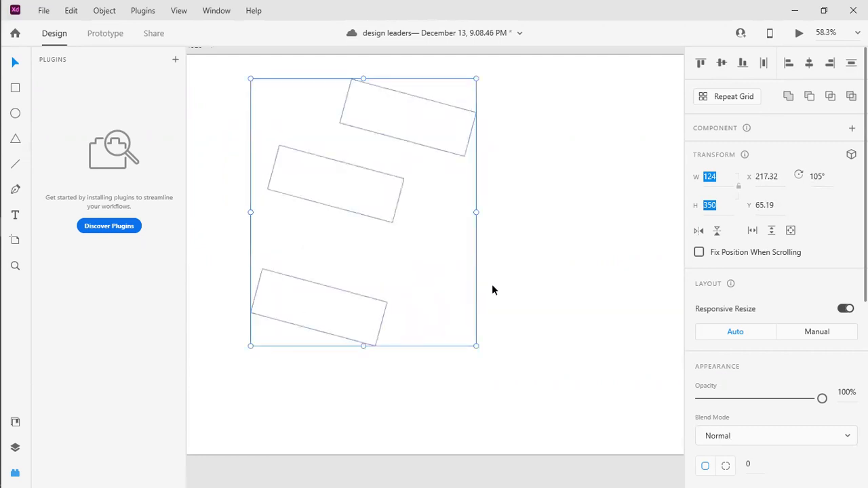
pyautogui.hotkey('ctrl', 'z')
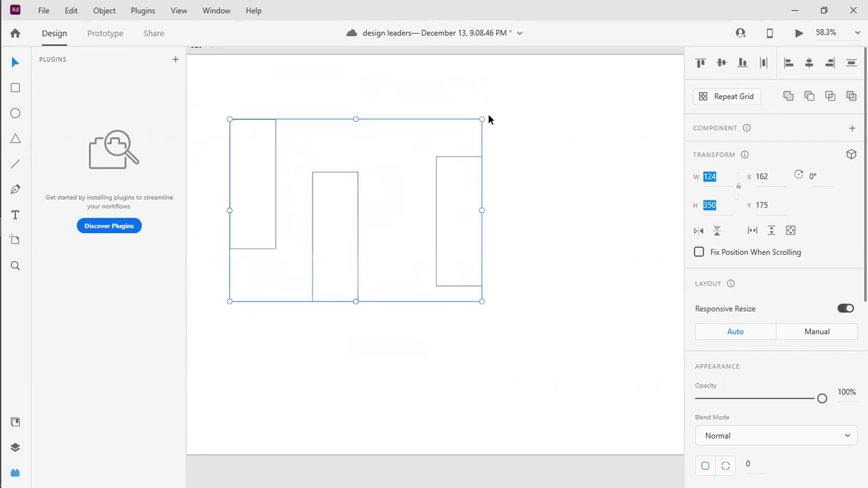
pyautogui.moveTo(501, 123); pyautogui.dragTo(450, 347)
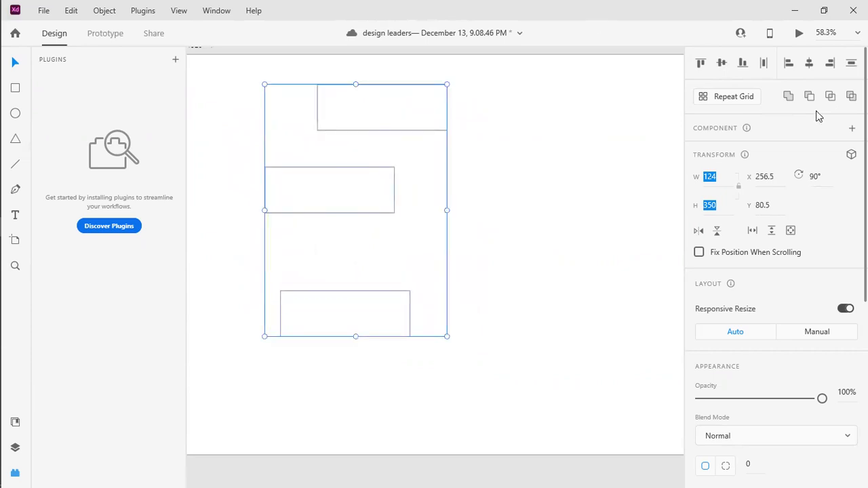
# Try aligning the rotated rectangles by their left edges and by their right edges, undoing each alignment.
pyautogui.click(788, 63)
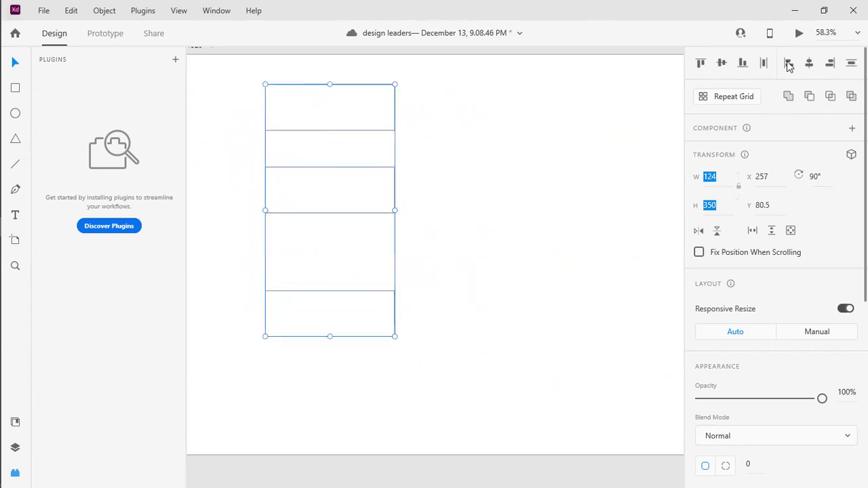
pyautogui.hotkey('ctrl', 'z')
pyautogui.click(834, 64)
pyautogui.hotkey('ctrl', 'z')
# Align the rotated rectangles on their horizontal centers and distribute them vertically.
pyautogui.click(809, 63)
pyautogui.hotkey('ctrl', 'shift', 'v')
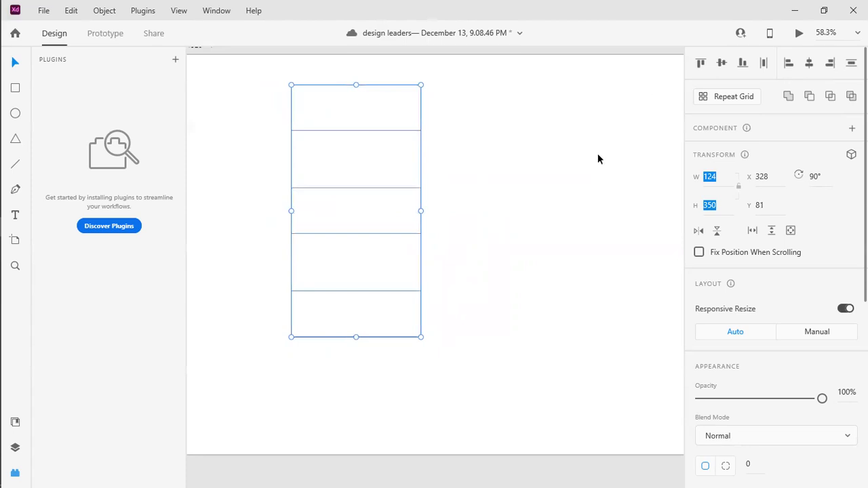
# Clear the three rectangles from the artboard and draw a square about 302 × 302.
pyautogui.click(509, 164)
pyautogui.click(17, 89)
pyautogui.moveTo(335, 192)
pyautogui.mouseDown()
pyautogui.moveTo(493, 339)
pyautogui.moveTo(461, 258)
pyautogui.mouseUp()
# Try drawing an ellipse about 137 wide and 220 high beside the square, and undo it.
pyautogui.click(15, 114)
pyautogui.click(512, 224)
pyautogui.moveTo(475, 169)
pyautogui.mouseDown()
pyautogui.moveTo(582, 346)
pyautogui.moveTo(593, 345)
pyautogui.moveTo(607, 365)
pyautogui.moveTo(525, 251)
pyautogui.mouseUp()
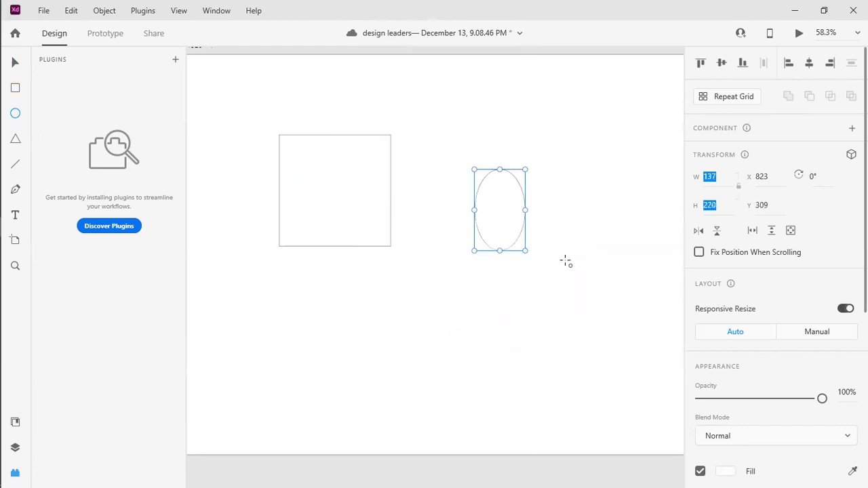
pyautogui.hotkey('ctrl', 'z')
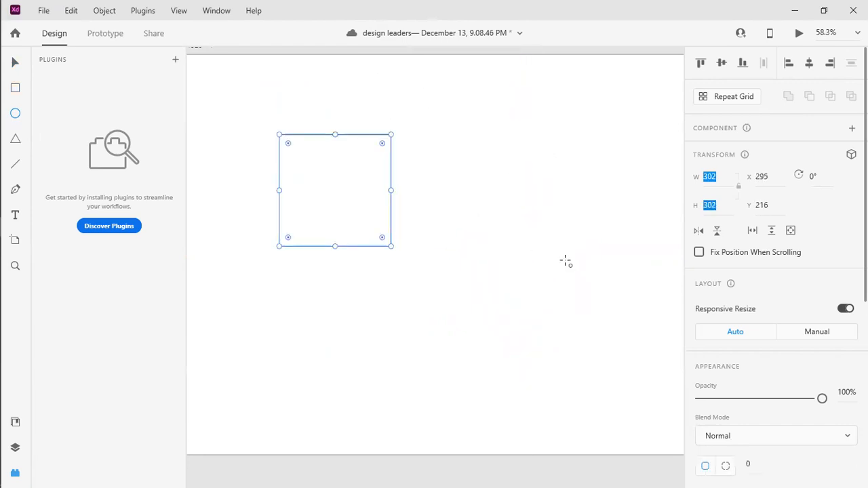
# Draw a triangle about 305 wide and 264 high with the Polygon tool, to the right of the square.
pyautogui.click(16, 139)
pyautogui.moveTo(577, 286)
pyautogui.mouseDown()
pyautogui.moveTo(606, 308)
pyautogui.moveTo(593, 294)
pyautogui.mouseUp()
pyautogui.moveTo(562, 203); pyautogui.dragTo(582, 207)
pyautogui.moveTo(536, 166); pyautogui.dragTo(547, 205)
pyautogui.hotkey('ctrl', 'z')
pyautogui.moveTo(537, 167); pyautogui.dragTo(568, 132)
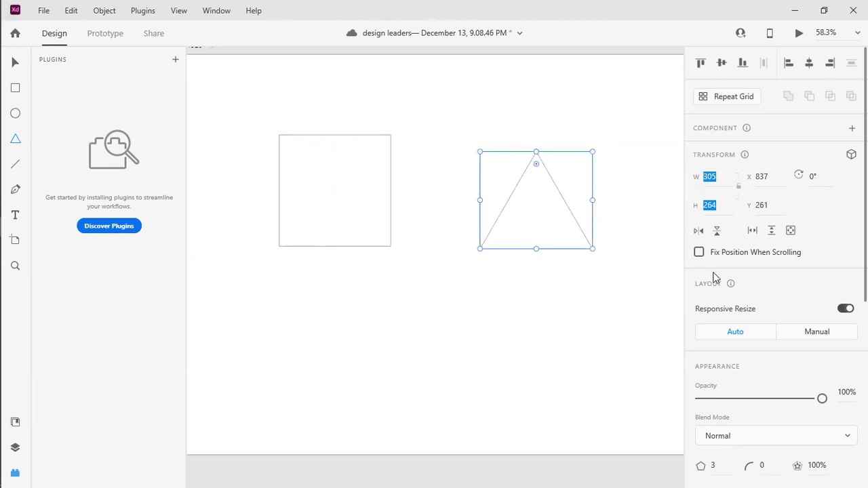
# Try a corner count of 5 on the triangle and set it back to 3.
pyautogui.scroll(-4, 714, 272)
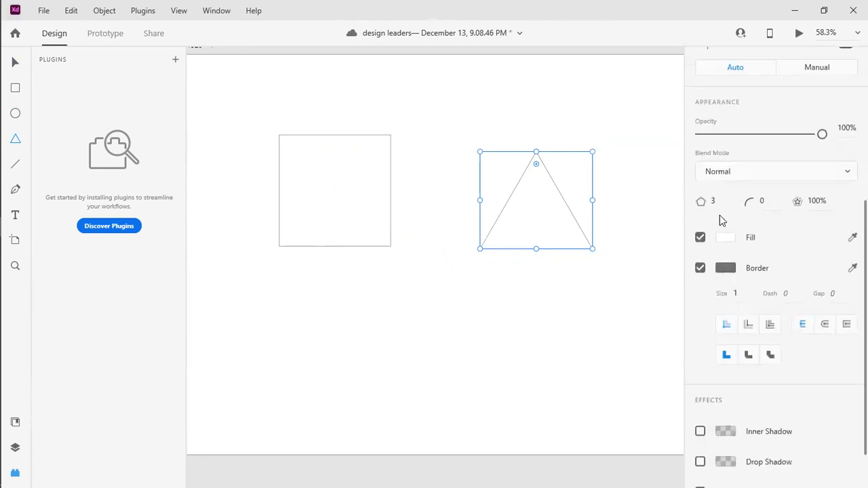
pyautogui.click(711, 202)
pyautogui.write('5')
pyautogui.press('Return')
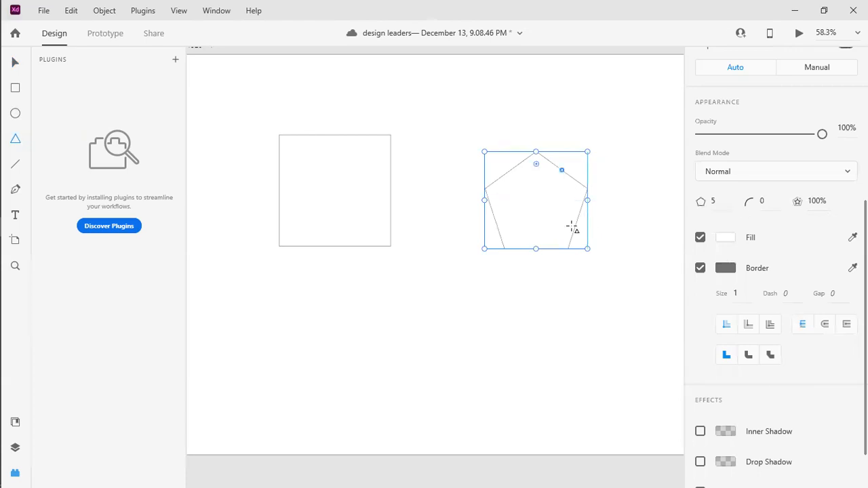
pyautogui.click(712, 202)
pyautogui.press('Return')
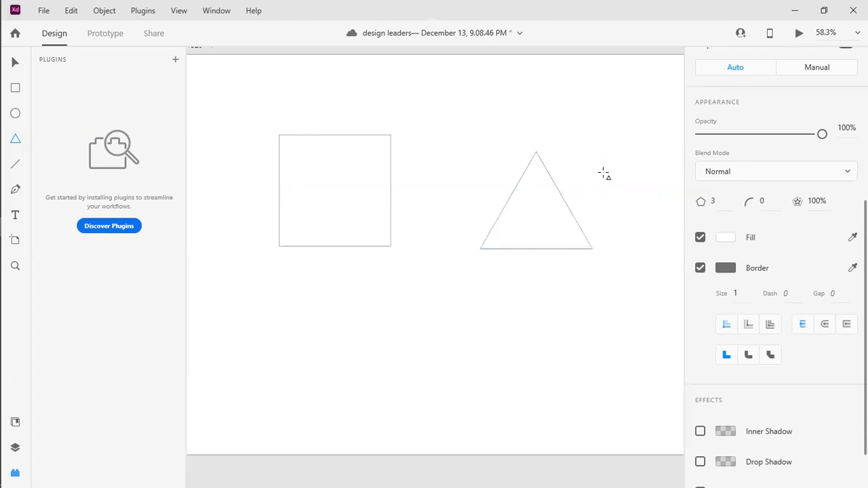
# Try turning the triangle into a three-pointed star with a star ratio of 37%, and undo it.
pyautogui.click(14, 66)
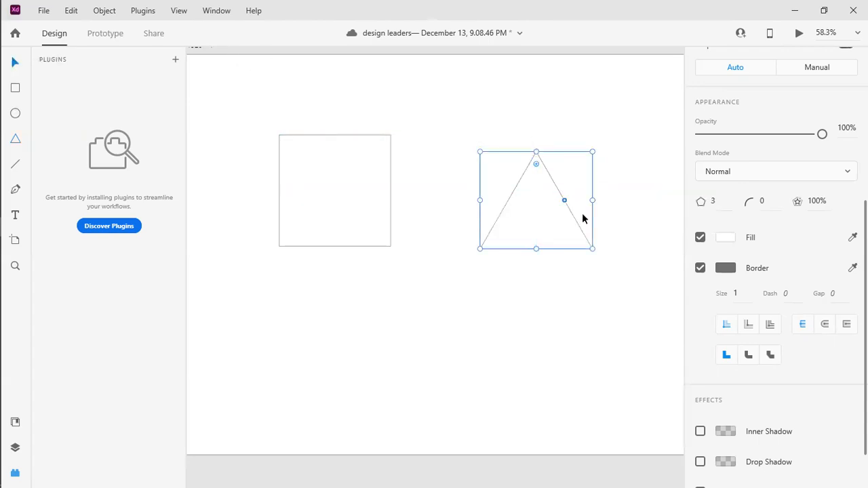
pyautogui.moveTo(565, 204); pyautogui.dragTo(547, 214)
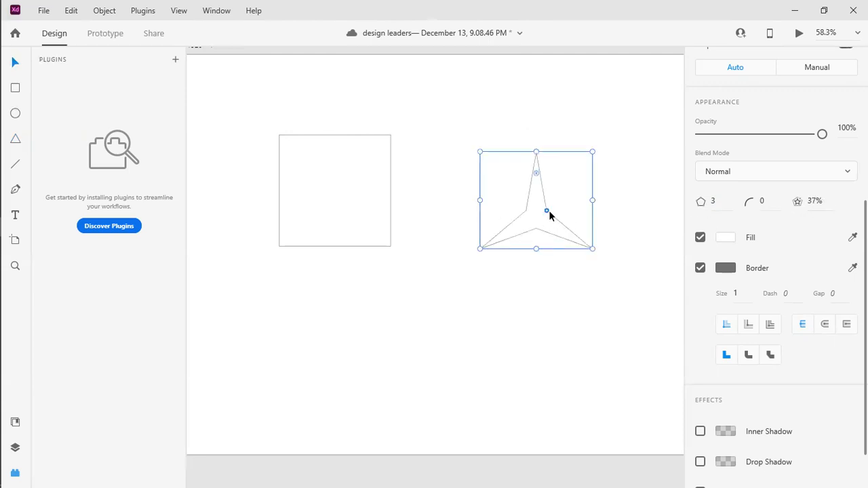
pyautogui.hotkey('ctrl', 'z')
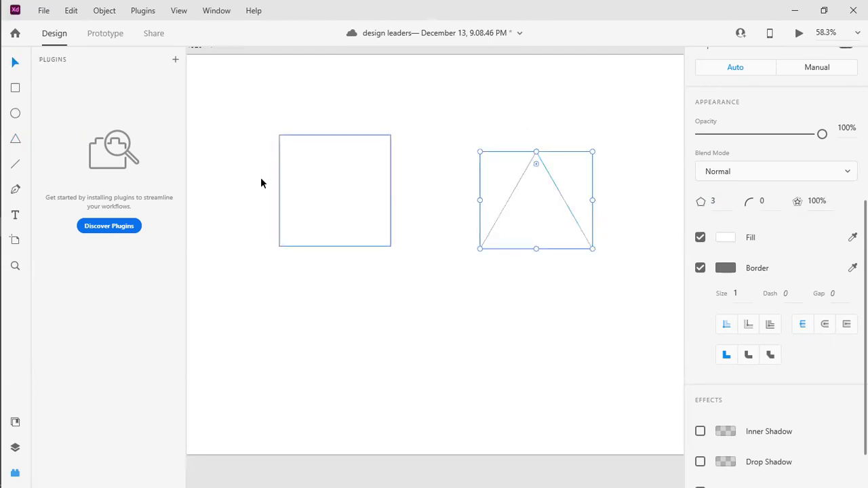
# Draw a short, slightly rising straight line below the square with the Line tool.
pyautogui.click(16, 165)
pyautogui.moveTo(314, 305); pyautogui.dragTo(422, 296)
# Draw a closed six-point path with straight segments below the line and triangle using the Pen tool.
pyautogui.click(16, 189)
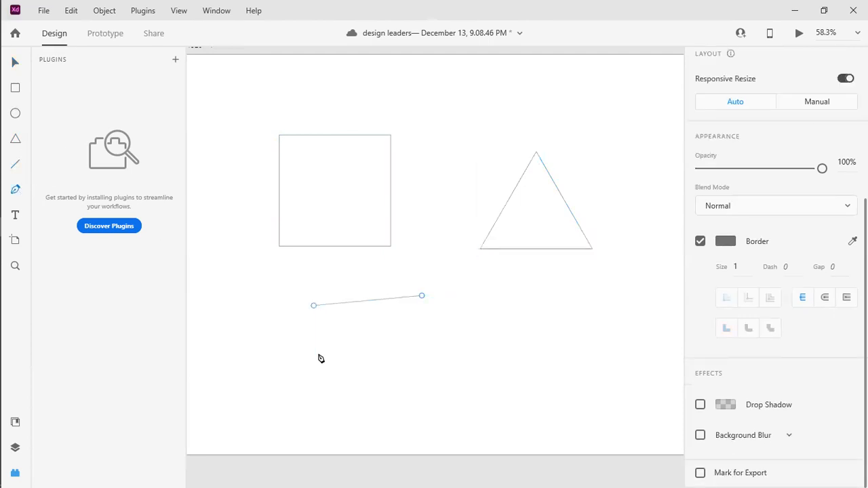
pyautogui.click(348, 375)
pyautogui.click(458, 302)
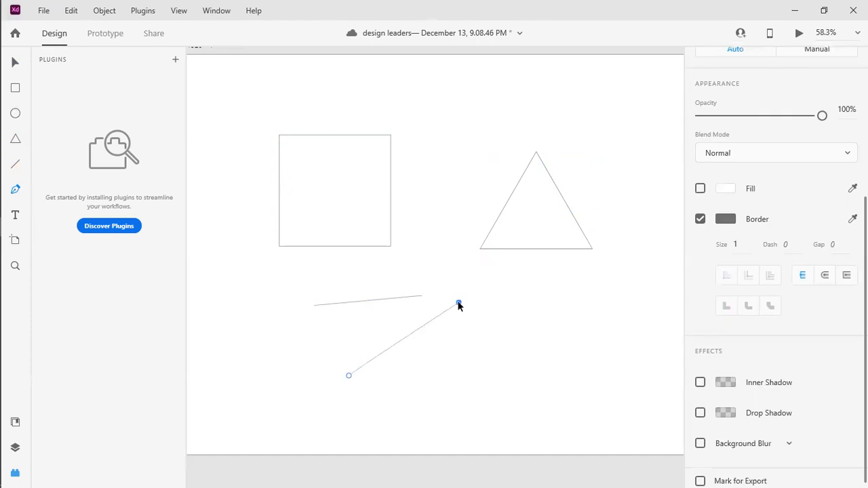
pyautogui.click(525, 351)
pyautogui.click(524, 404)
pyautogui.click(422, 414)
pyautogui.click(374, 404)
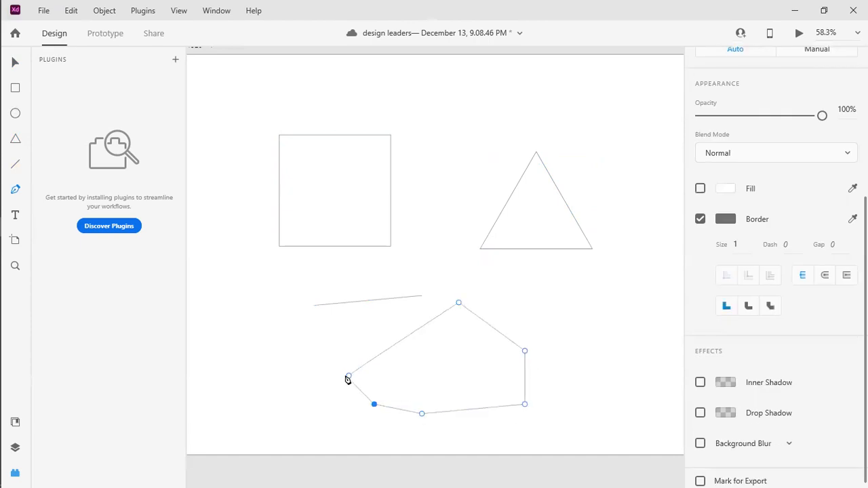
pyautogui.click(349, 377)
# Delete the three lower anchor points of the closed path, keeping its other three points.
pyautogui.moveTo(594, 401); pyautogui.dragTo(377, 440)
pyautogui.moveTo(598, 409); pyautogui.dragTo(597, 409)
pyautogui.press('Delete')
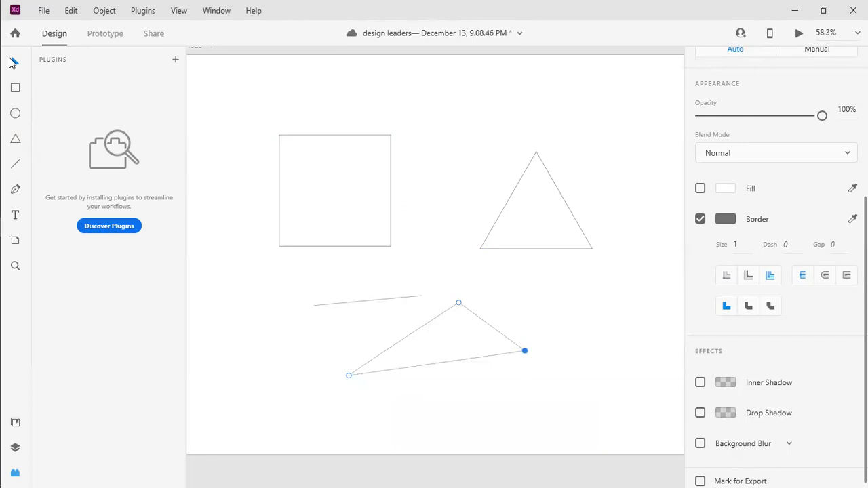
# Delete the pen-drawn triangular path, the straight line, the square and the triangle from the Web 1920 artboard.
pyautogui.moveTo(277, 118); pyautogui.dragTo(566, 383)
pyautogui.press('Delete')
pyautogui.moveTo(233, 93); pyautogui.dragTo(428, 319)
pyautogui.press('Delete')
pyautogui.moveTo(467, 144); pyautogui.dragTo(574, 285)
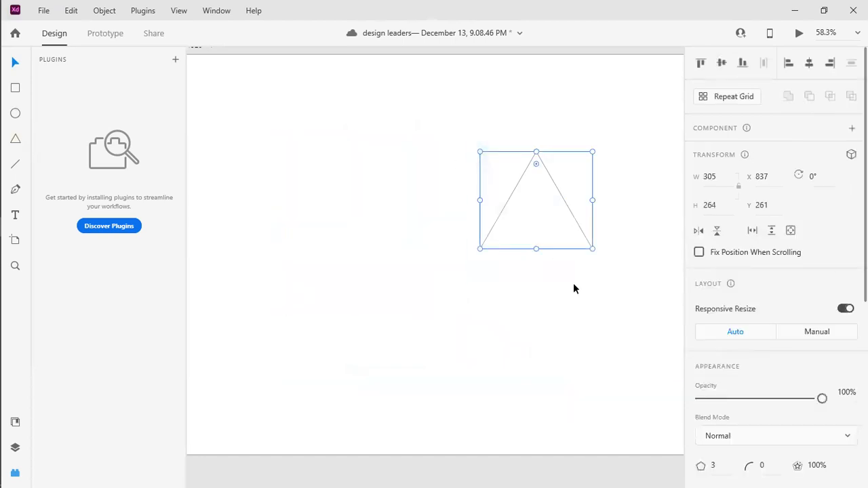
pyautogui.press('Delete')
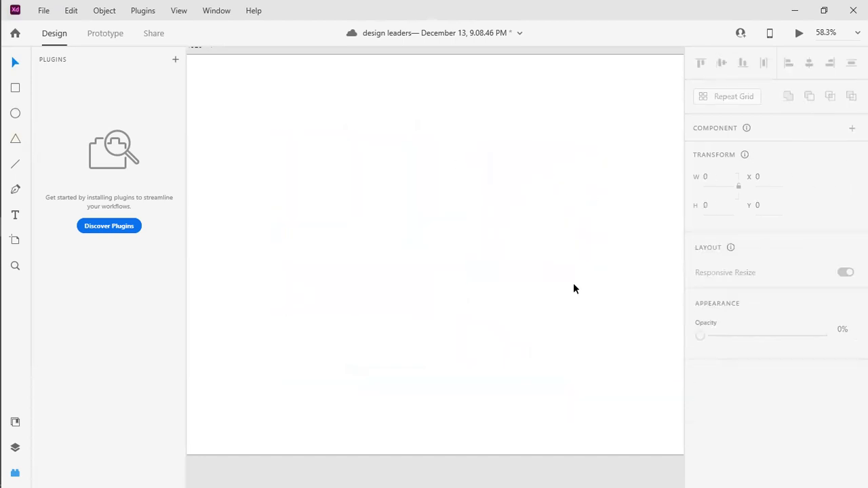
# Draw a curved three-point path with the Pen tool and swing the last point's outgoing handle up independently of its incoming handle.
pyautogui.click(17, 190)
pyautogui.click(280, 231)
pyautogui.moveTo(425, 163); pyautogui.dragTo(547, 219)
pyautogui.moveTo(411, 290); pyautogui.dragTo(360, 302)
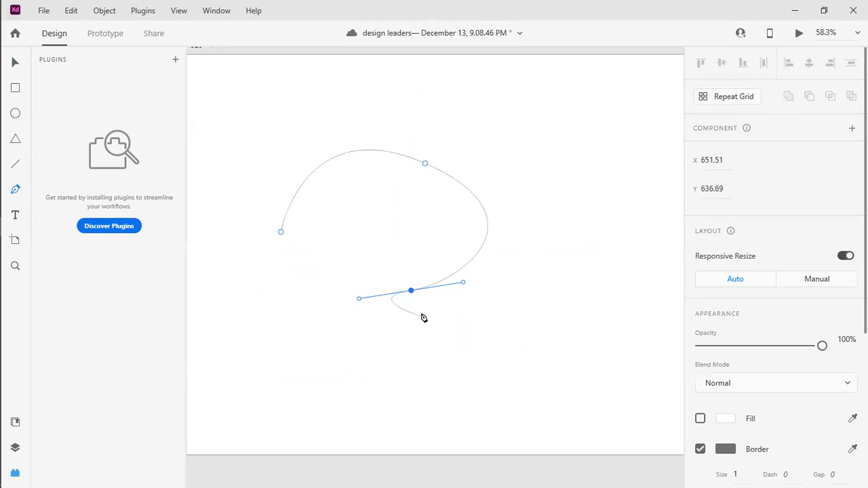
pyautogui.click(359, 298)
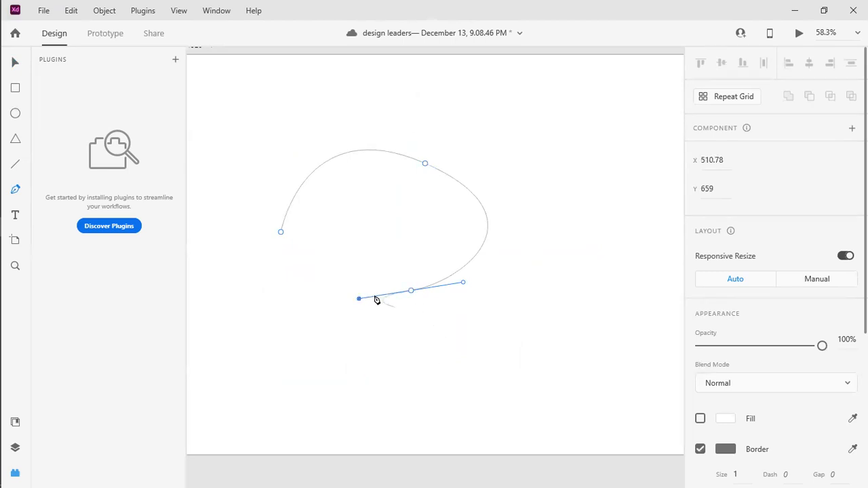
pyautogui.moveTo(358, 299); pyautogui.dragTo(403, 282)
pyautogui.click(411, 291)
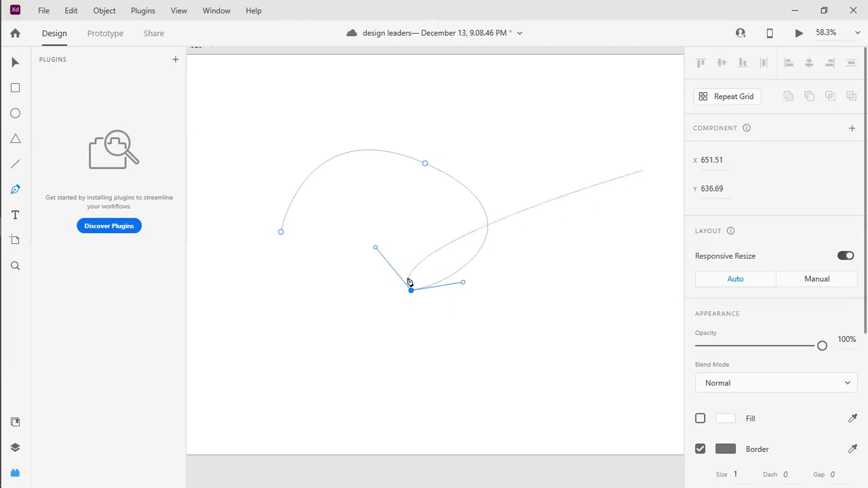
# Add two anchor points below the path's start and close the path at its first point.
pyautogui.click(290, 327)
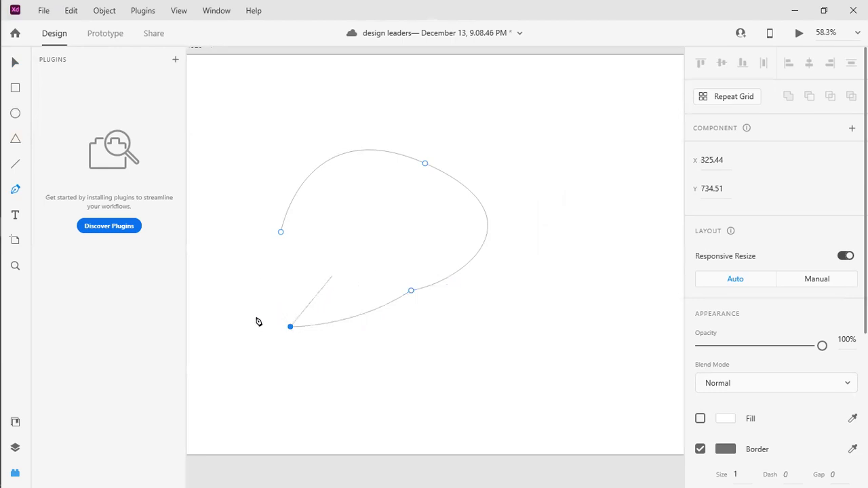
pyautogui.moveTo(277, 300); pyautogui.dragTo(283, 165)
pyautogui.click(280, 232)
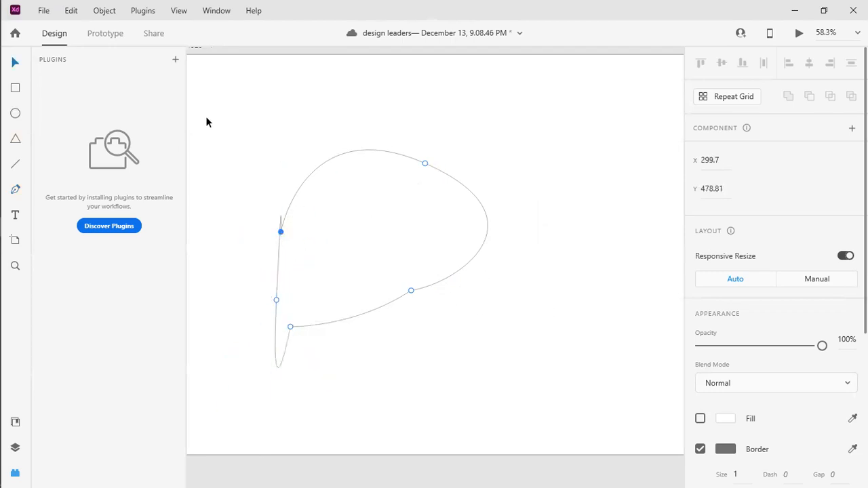
# Delete the three leftmost anchor points of the curved path and remove the remaining closed curve.
pyautogui.moveTo(236, 205); pyautogui.dragTo(360, 409)
pyautogui.press('Delete')
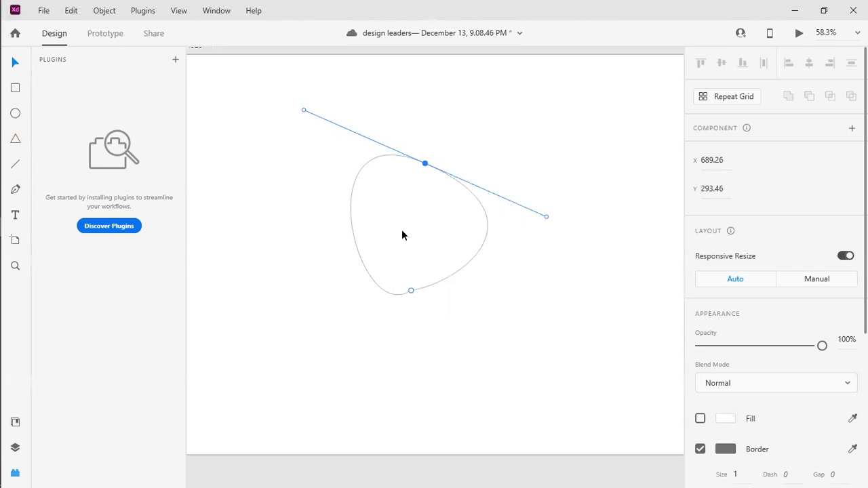
pyautogui.moveTo(315, 72); pyautogui.dragTo(536, 352)
pyautogui.press('Delete')
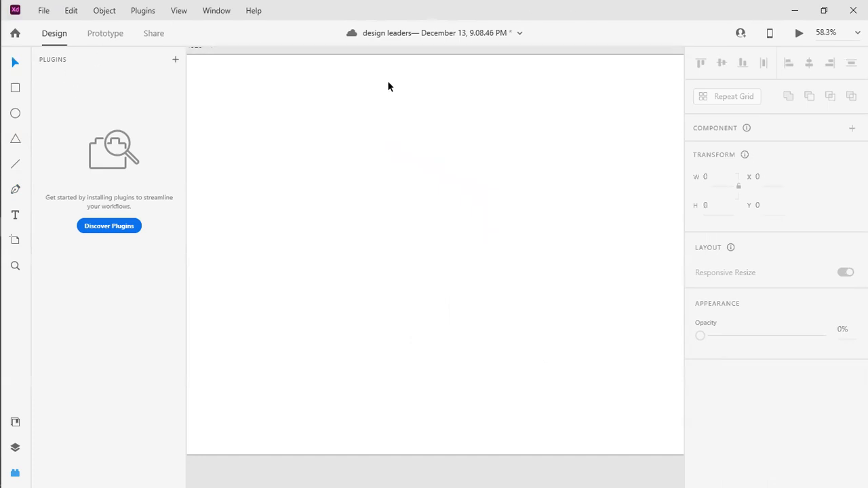
# Draw a large, slightly wide ellipse near the middle of the Web 1920 artboard and delete it.
pyautogui.click(15, 113)
pyautogui.moveTo(312, 140); pyautogui.dragTo(327, 155)
pyautogui.moveTo(520, 326); pyautogui.dragTo(520, 325)
pyautogui.scroll(-5, 790, 412)
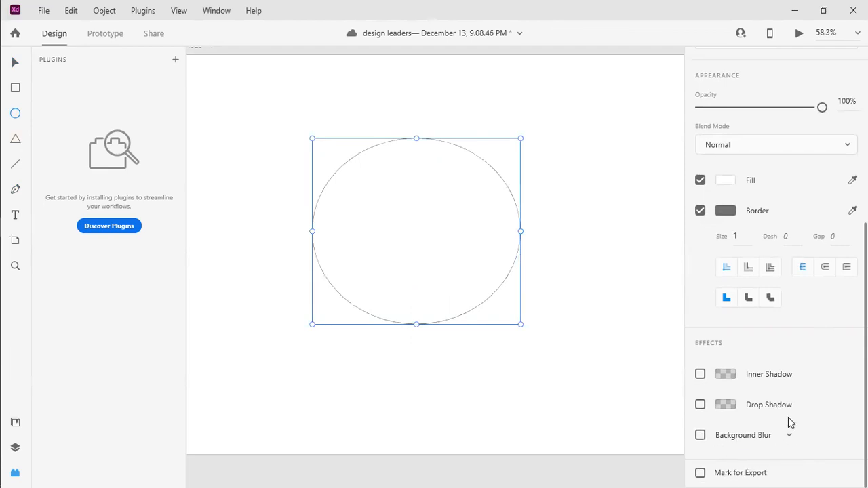
pyautogui.scroll(2, 576, 297)
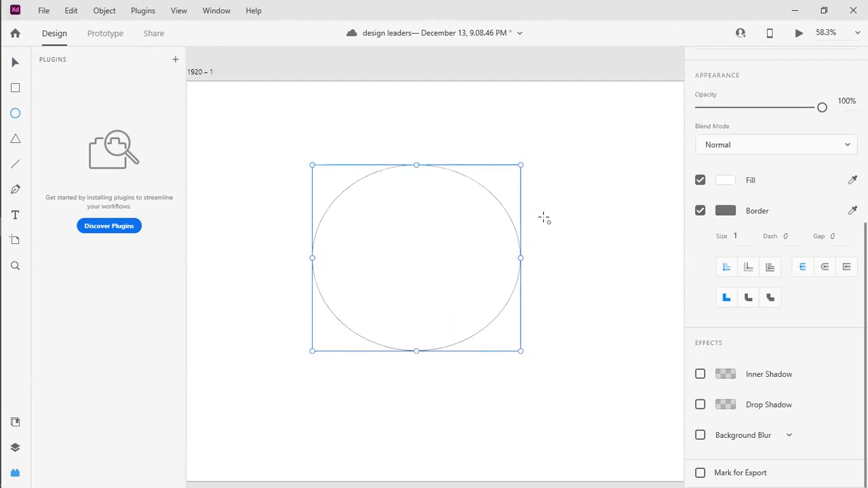
pyautogui.press('Delete')
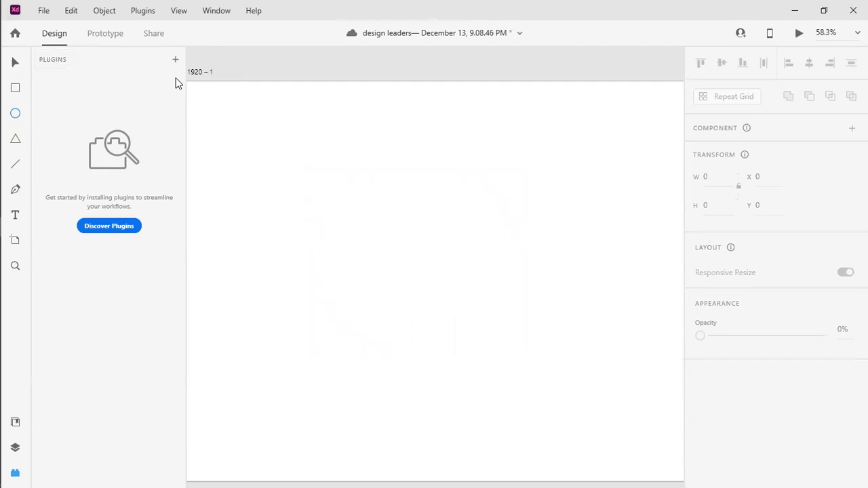
# In Prototype mode, link iPhone 12 Pro Max – 1 to iPhone 12 Pro Max – 2, and that artboard to Web 1920 – 1.
pyautogui.moveTo(401, 188); pyautogui.dragTo(529, 192)
pyautogui.moveTo(298, 249); pyautogui.dragTo(396, 234)
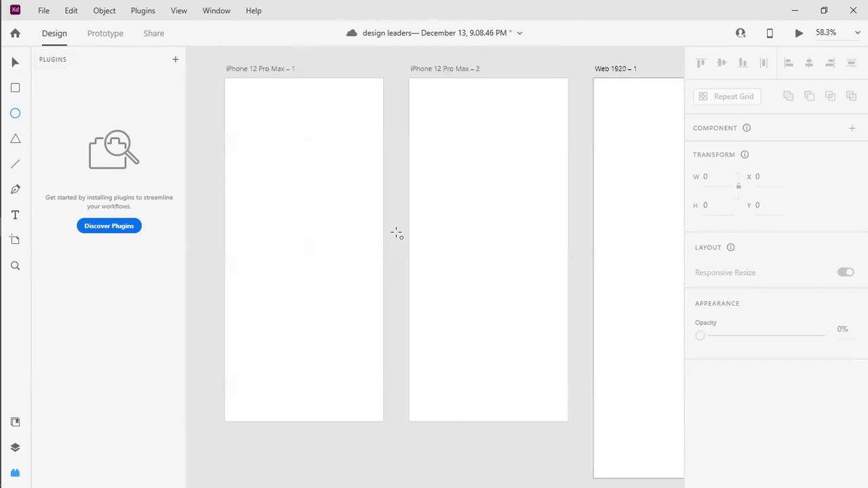
pyautogui.click(102, 34)
pyautogui.click(463, 201)
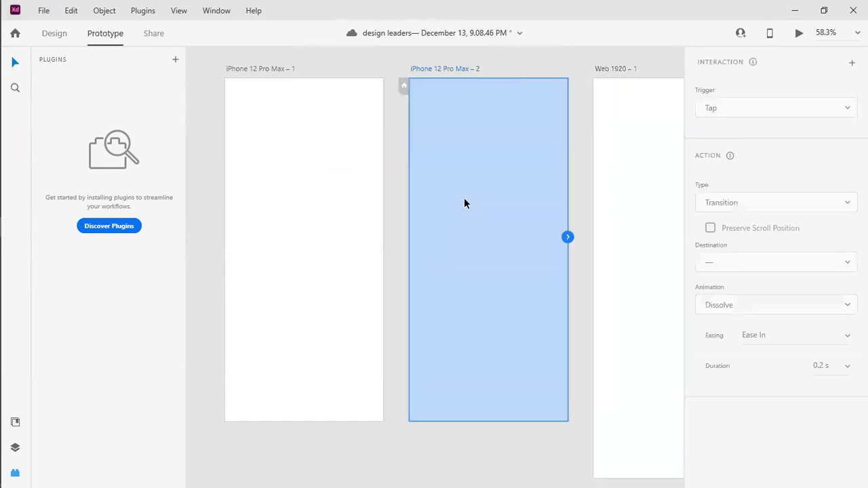
pyautogui.click(346, 201)
pyautogui.moveTo(383, 238); pyautogui.dragTo(634, 204)
pyautogui.click(554, 230)
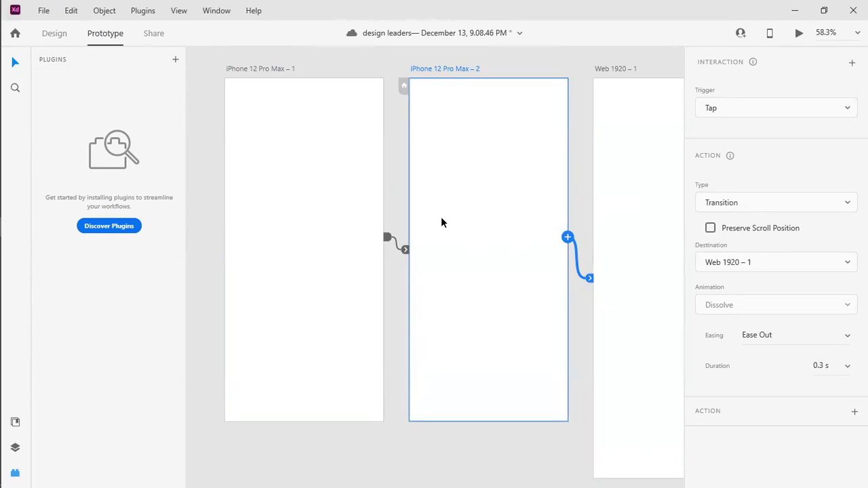
# Review the link settings in Share mode, return to Design mode and view the design in the desktop preview.
pyautogui.click(161, 31)
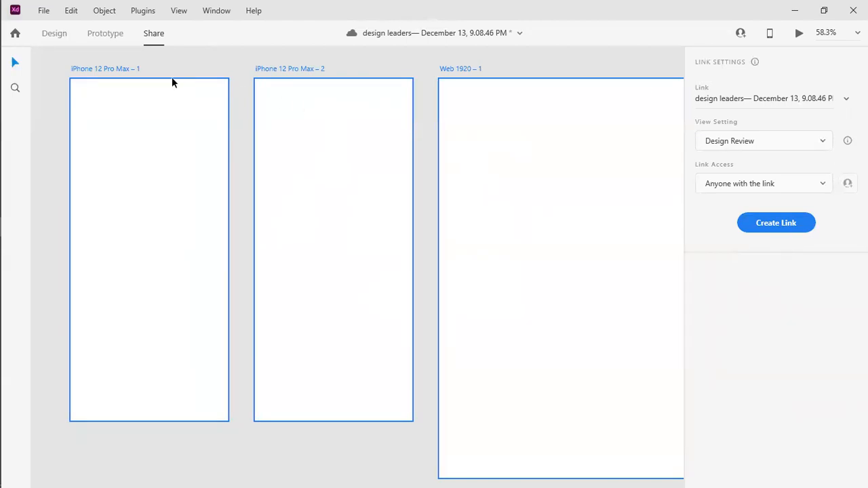
pyautogui.click(55, 36)
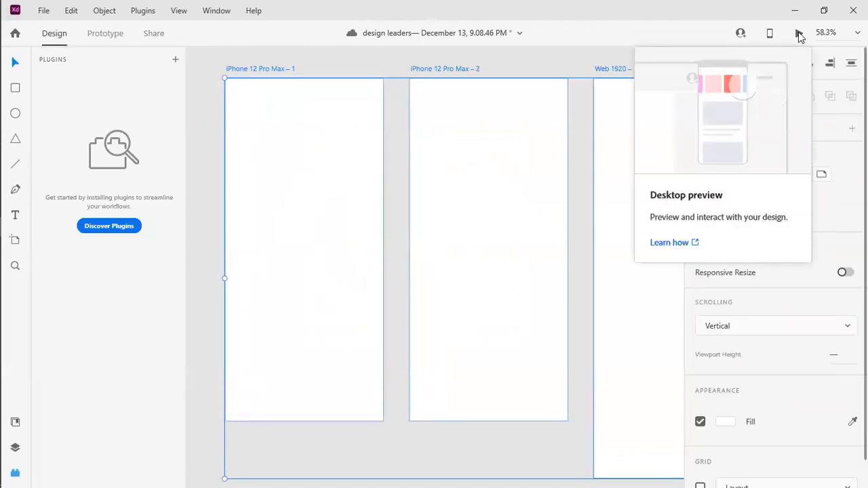
pyautogui.click(799, 34)
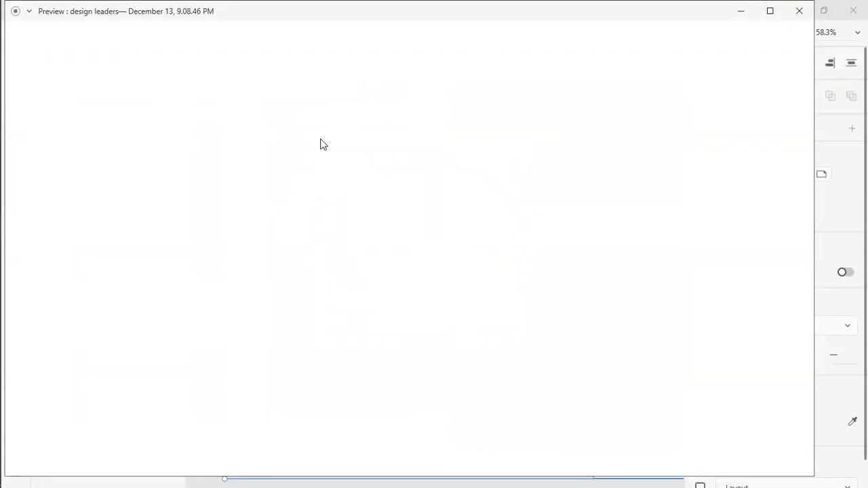
pyautogui.click(799, 11)
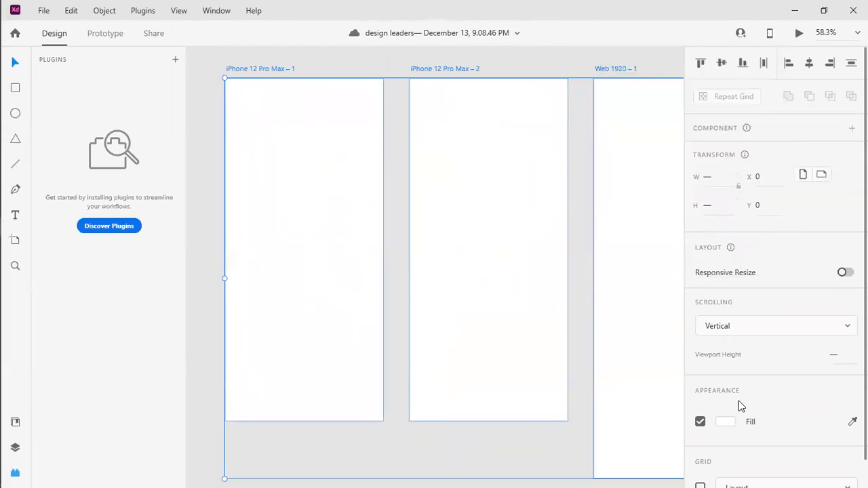
pyautogui.scroll(-1, 739, 402)
pyautogui.scroll(1, 739, 401)
pyautogui.scroll(-1, 428, 399)
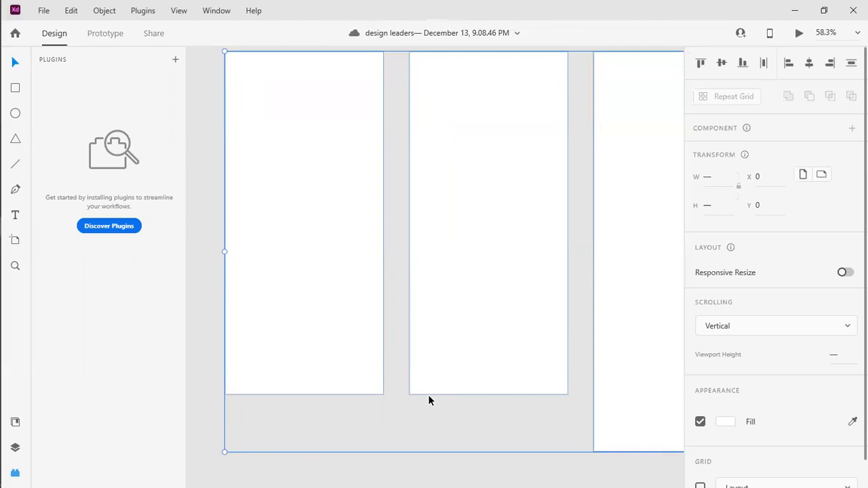
pyautogui.scroll(-1, 428, 400)
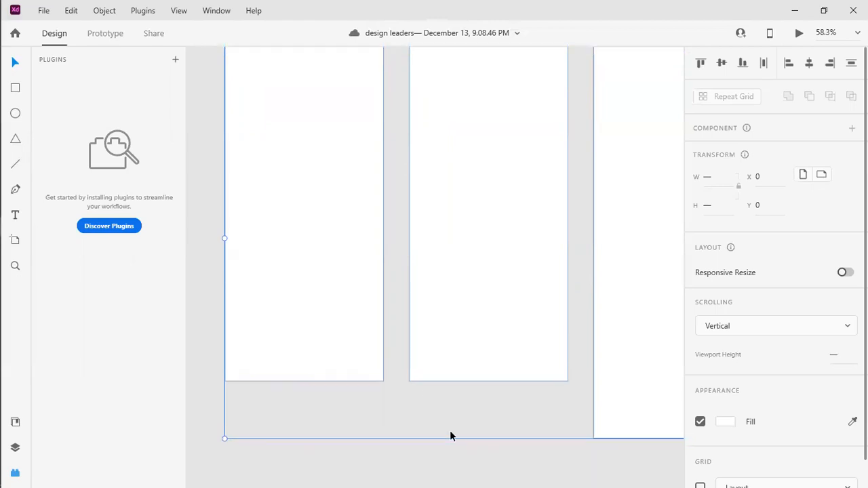